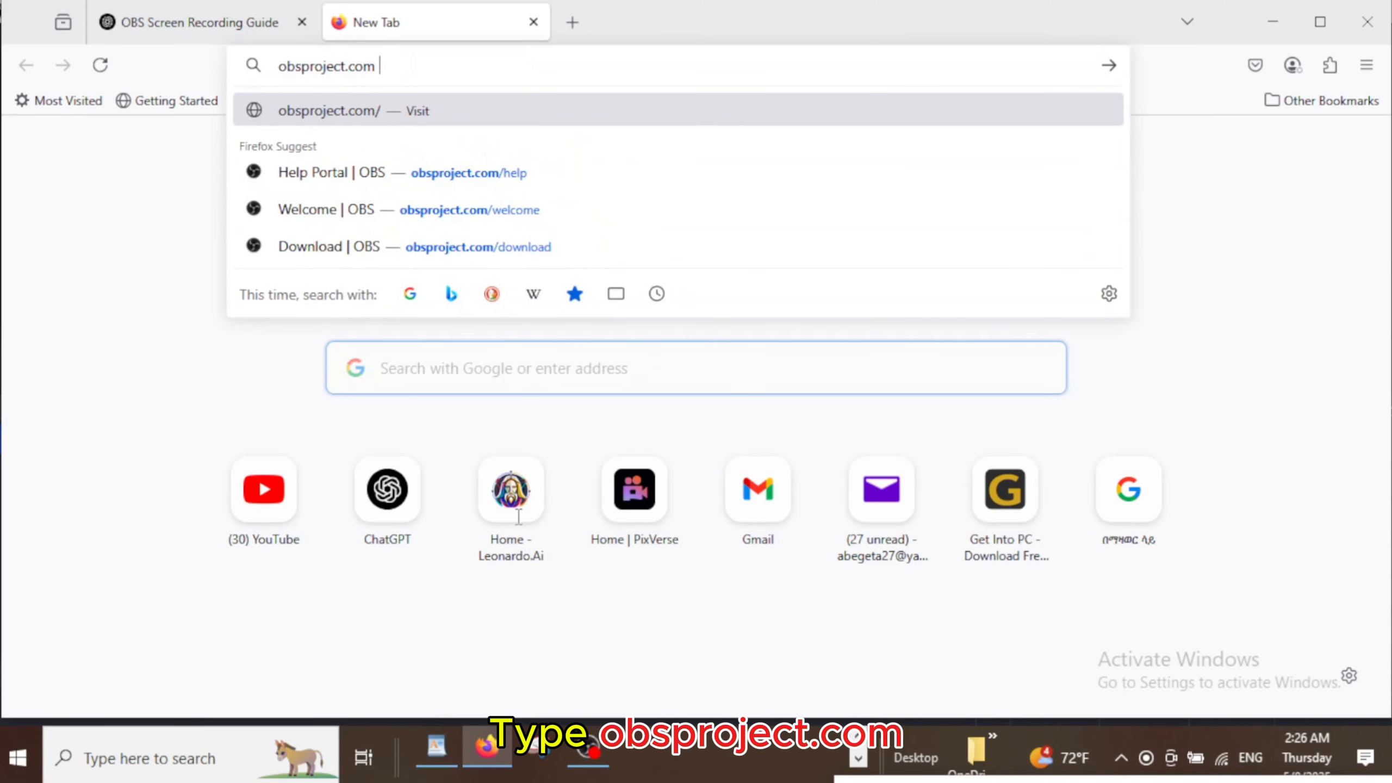
# Open obsproject.com and download the Windows installer for OBS Studio
pyautogui.click(1109, 67)
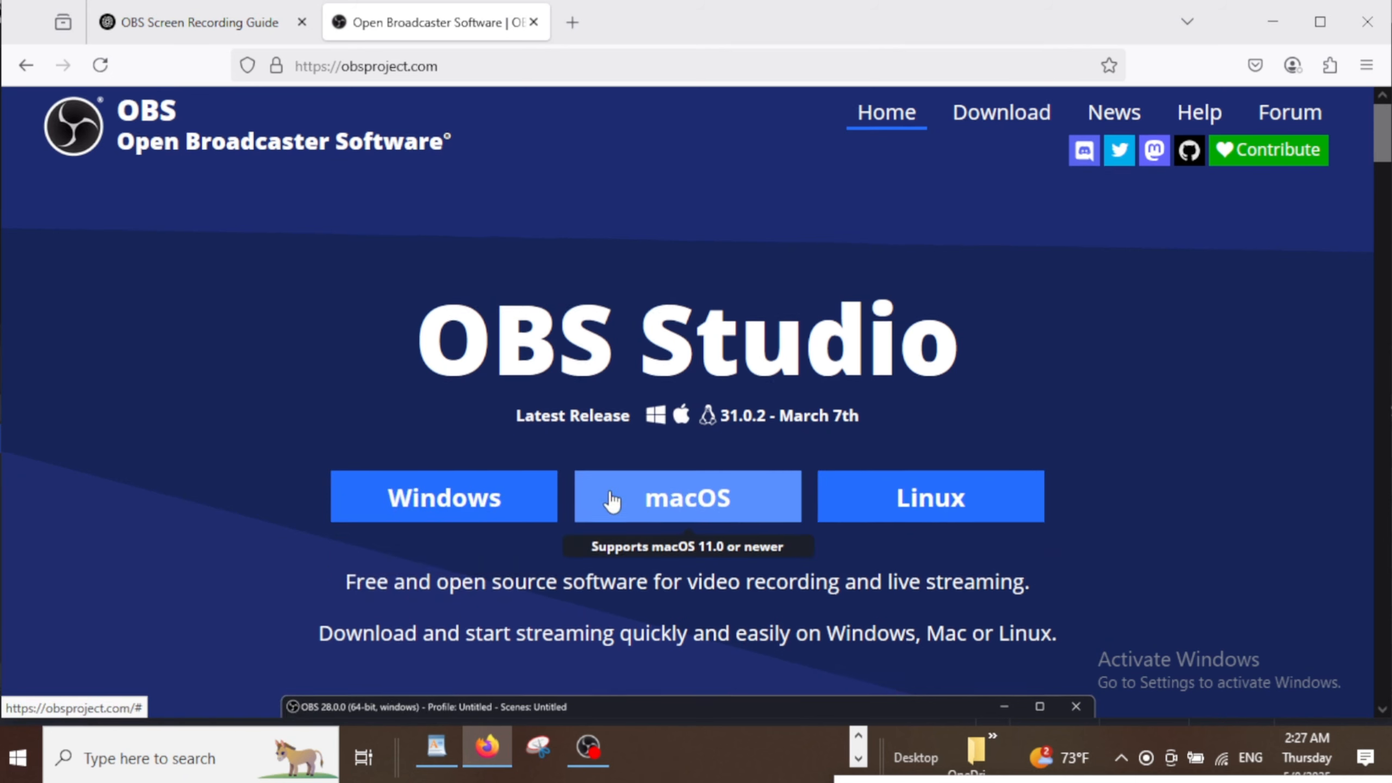
pyautogui.scroll(-2, 450, 399)
pyautogui.click(454, 399)
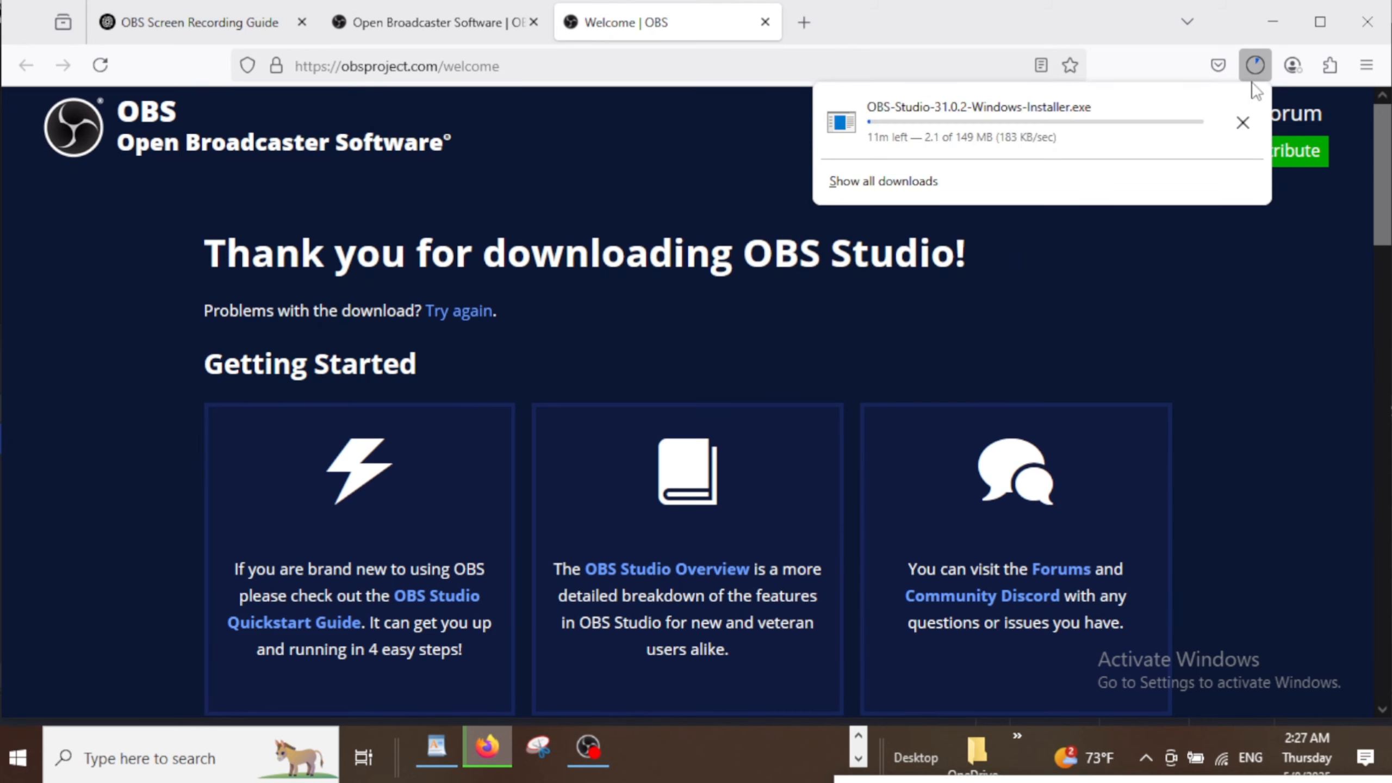
# Cancel the installer download and switch from the browser to OBS Studio
pyautogui.click(1242, 123)
pyautogui.click(1272, 20)
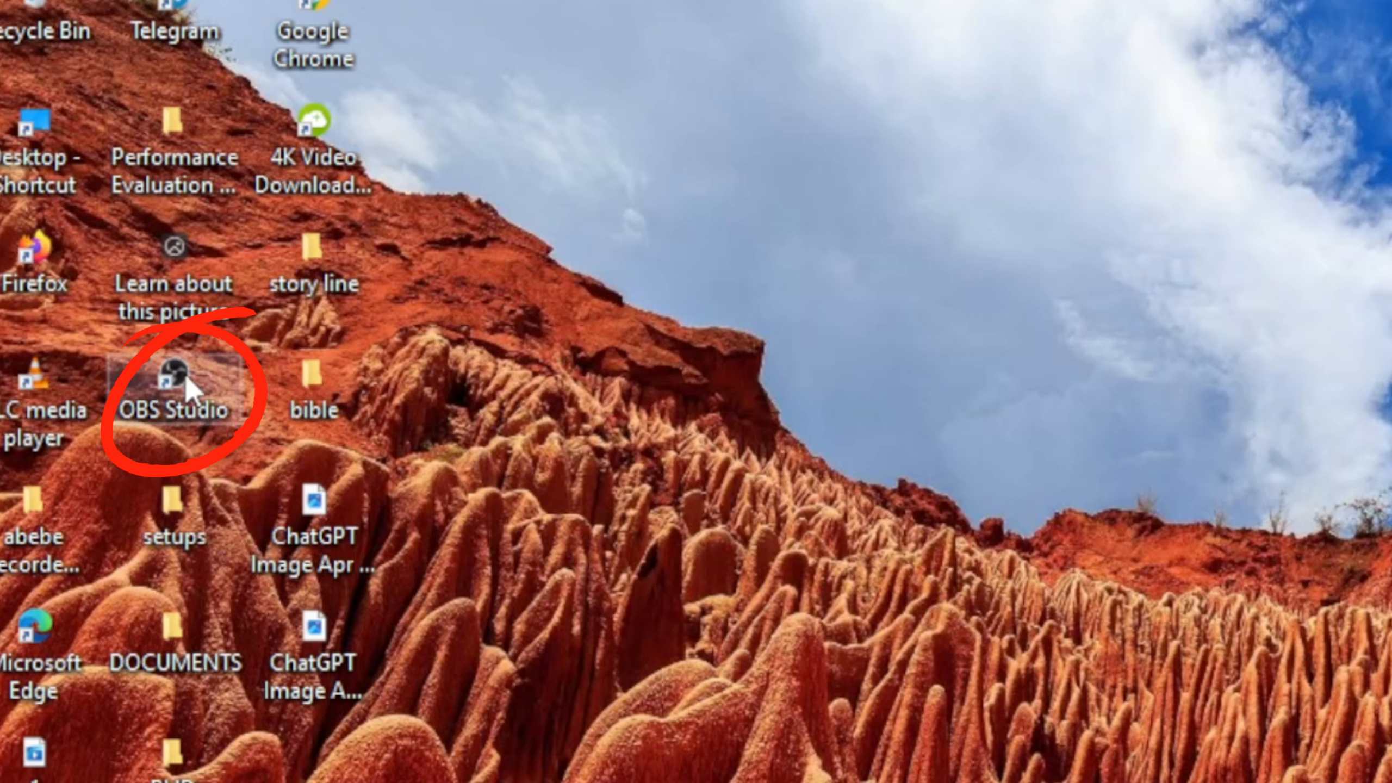
pyautogui.click(592, 758)
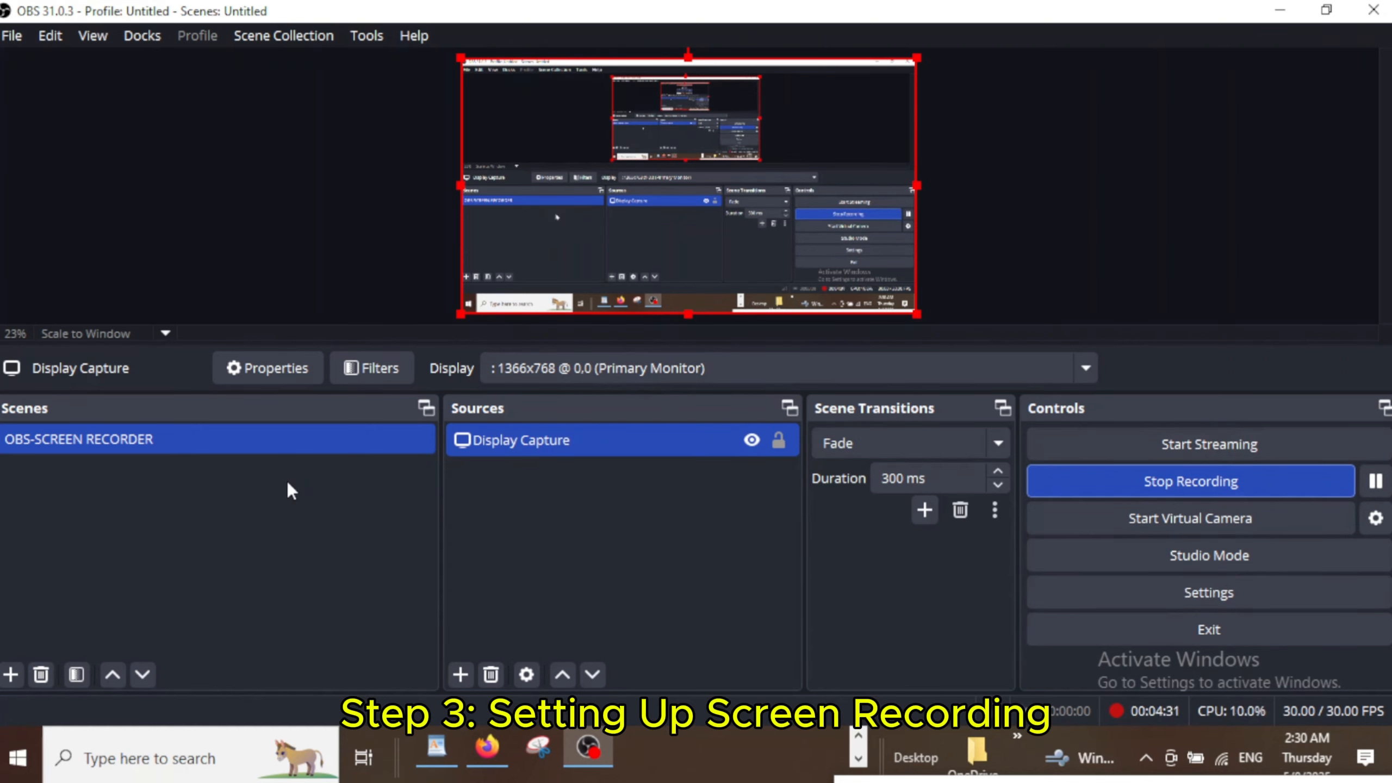
# Add a new scene named OBS-SCENE
pyautogui.click(10, 679)
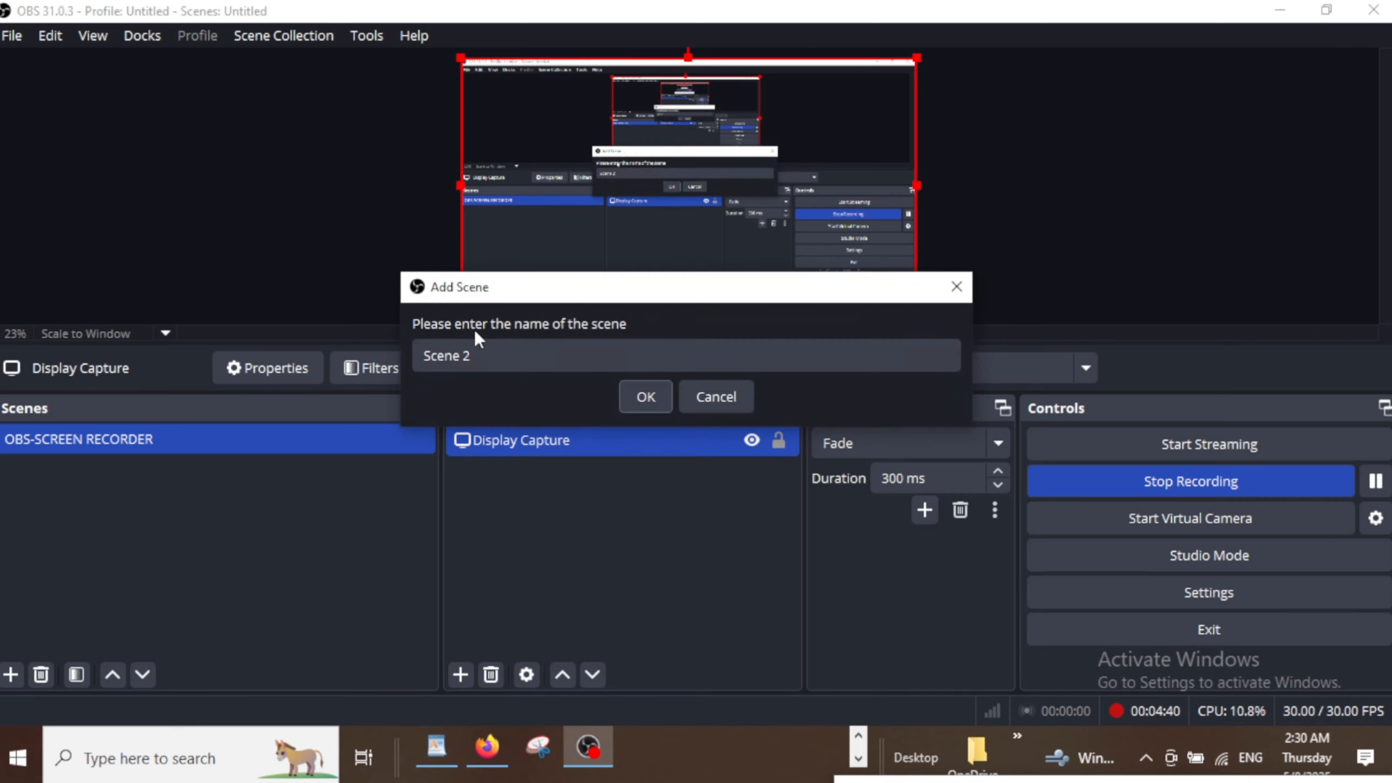
pyautogui.click(480, 356)
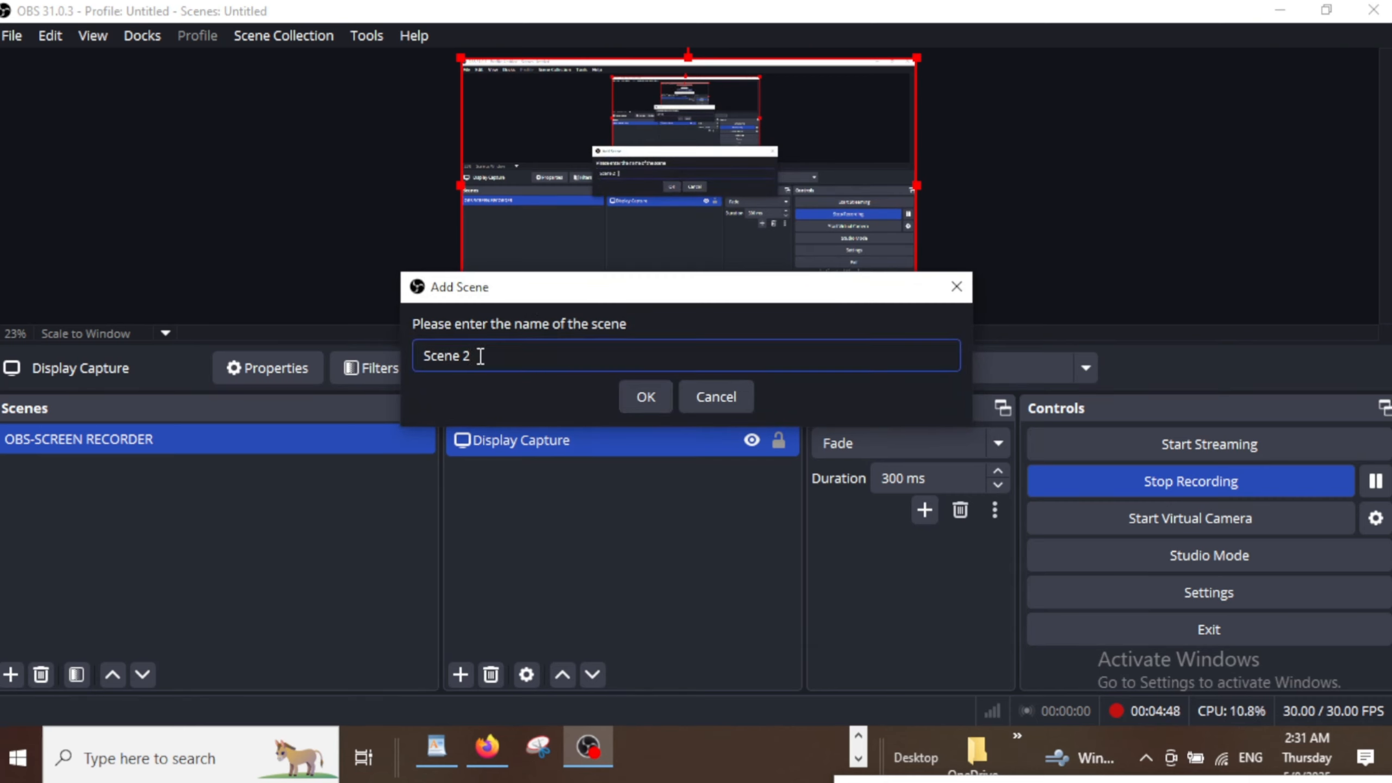
pyautogui.moveTo(480, 356); pyautogui.dragTo(416, 347)
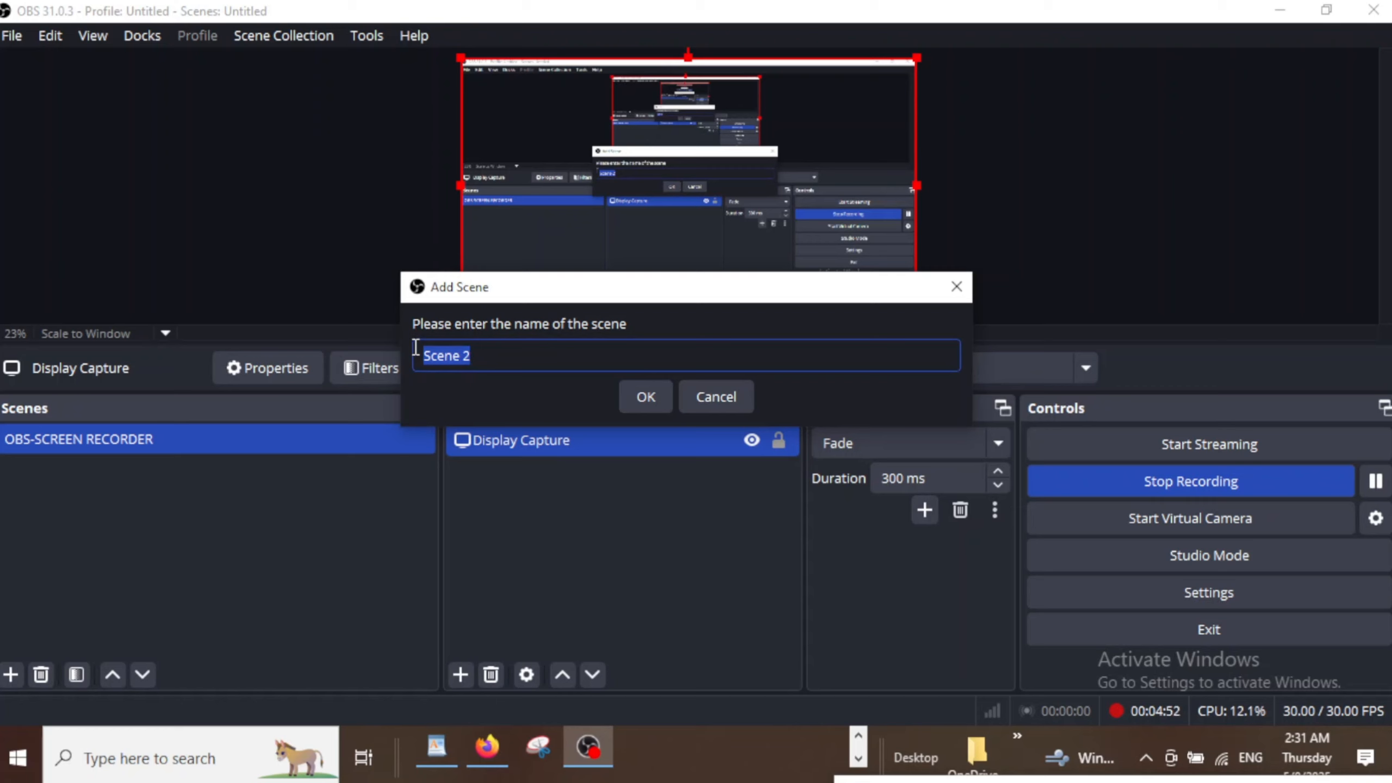
pyautogui.press('BackSpace')
pyautogui.write('OBS-SCENE')
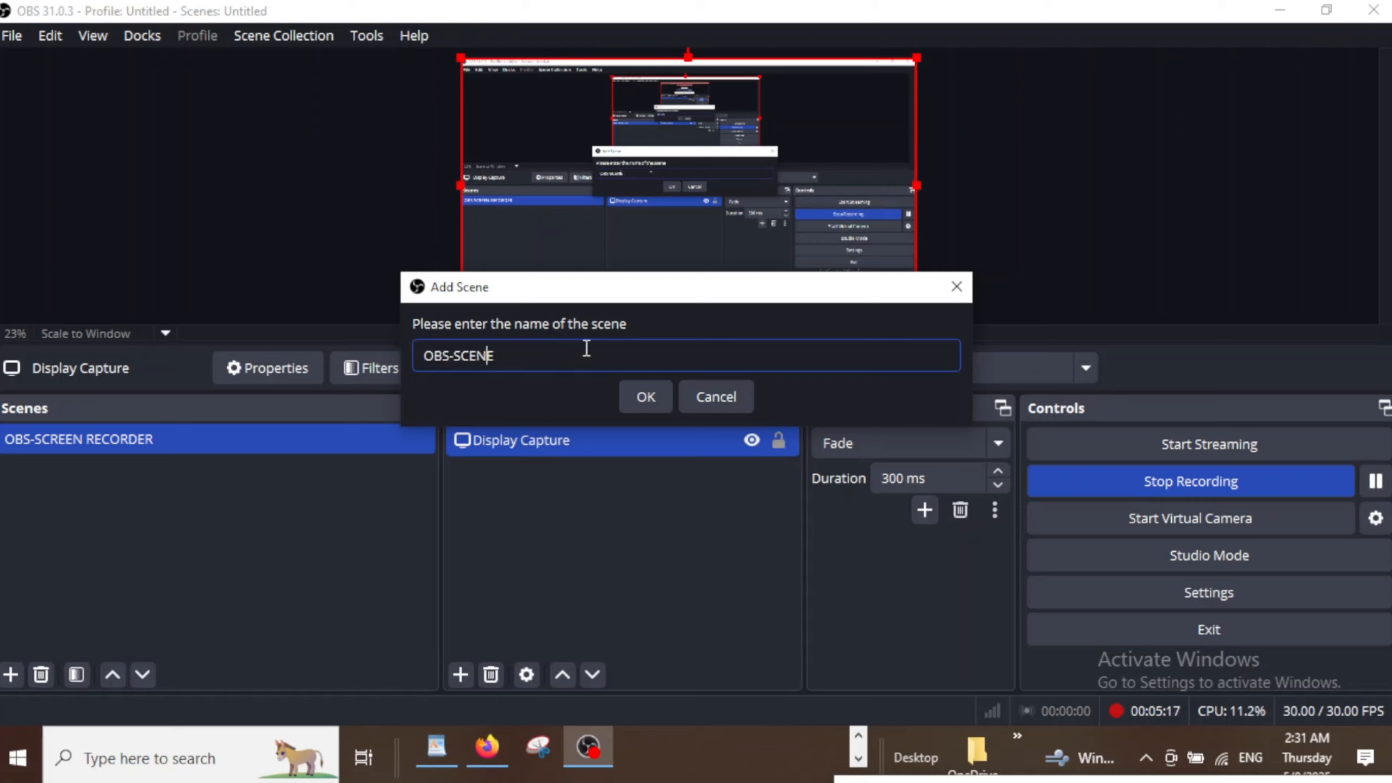
pyautogui.click(645, 392)
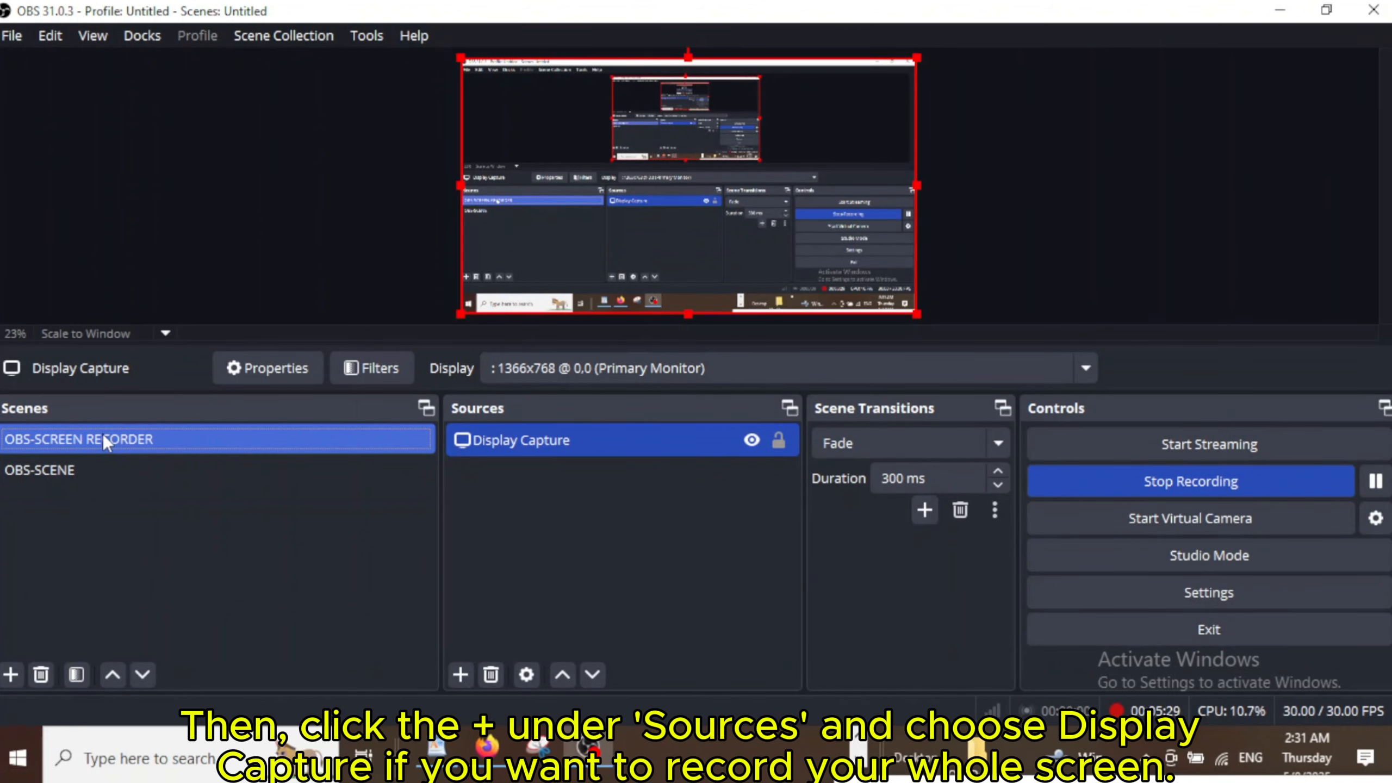
# Add a new Display Capture source to the OBS-SCREEN RECORDER scene, accepting the default name and properties
pyautogui.click(461, 674)
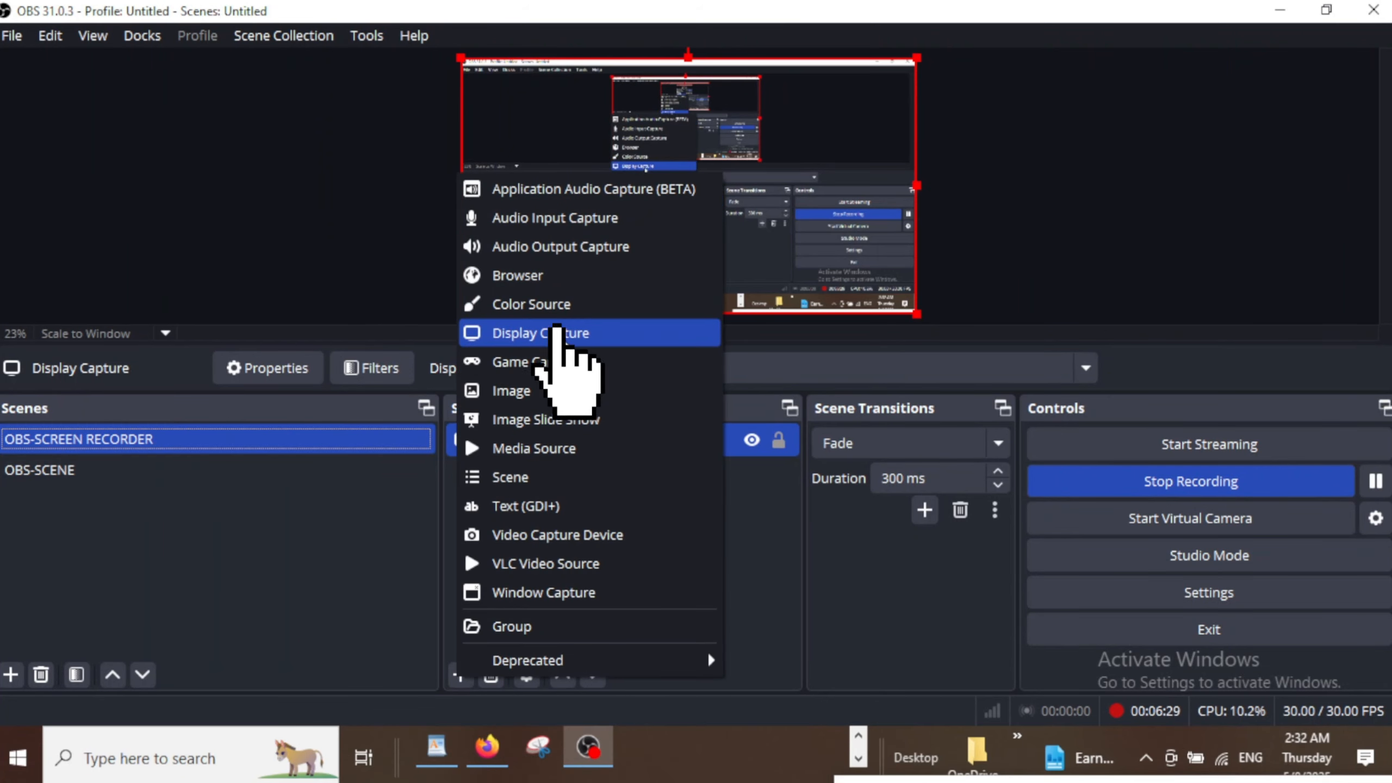
pyautogui.click(556, 332)
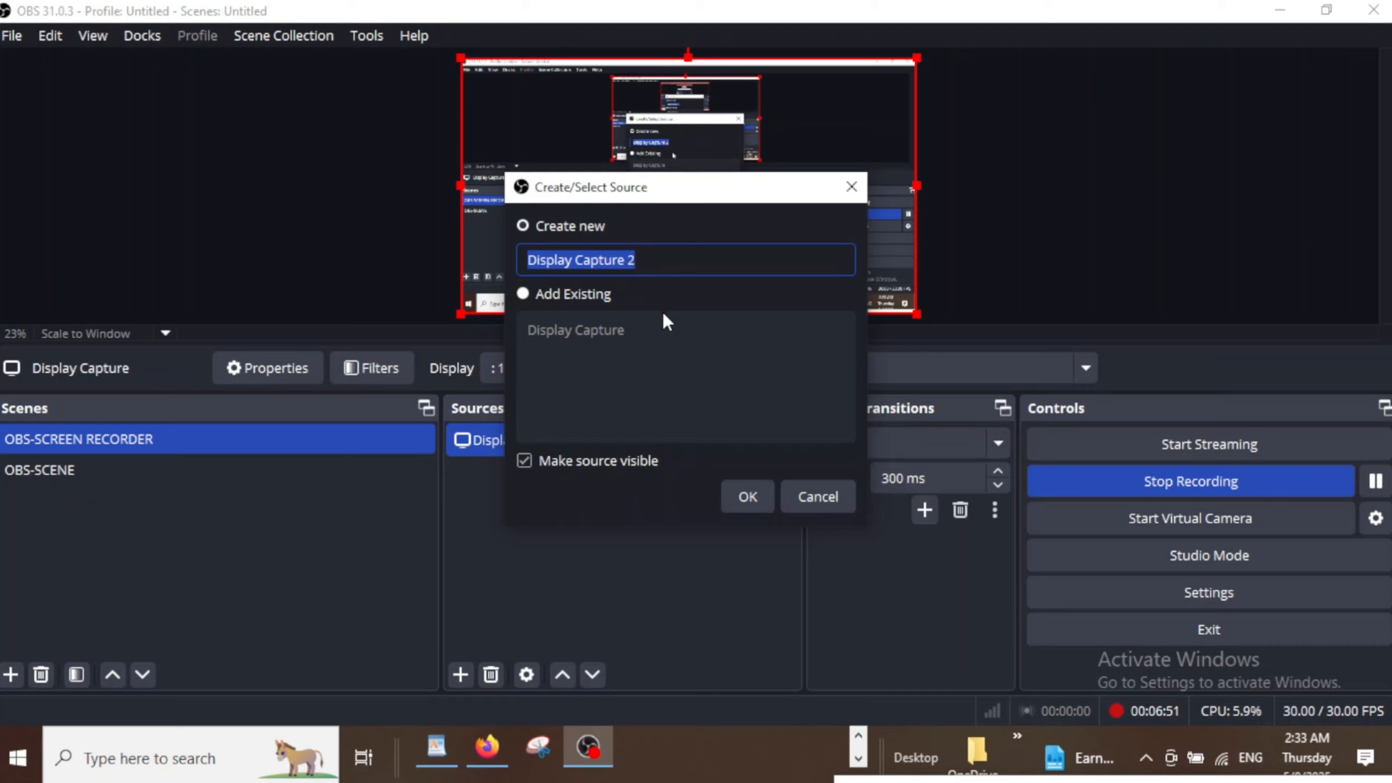
pyautogui.click(747, 497)
pyautogui.click(747, 496)
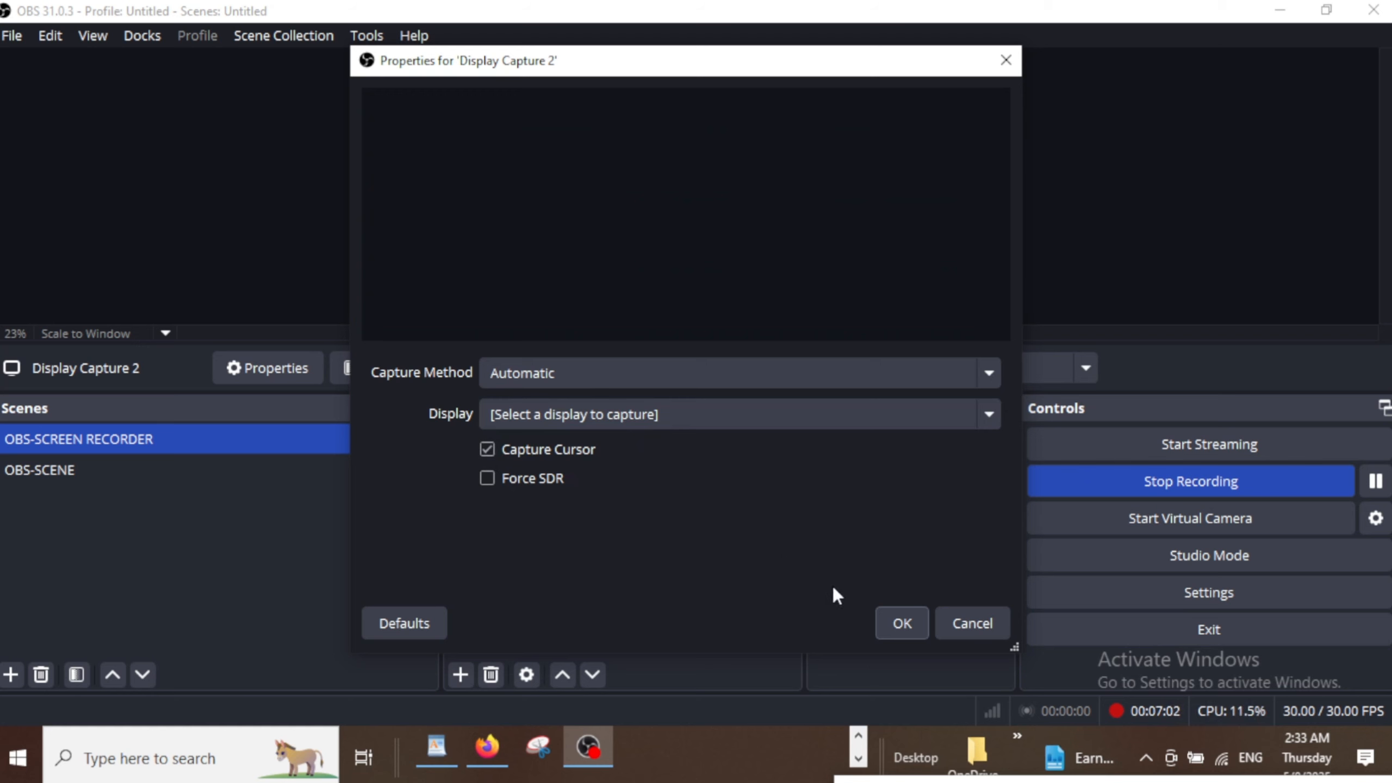
pyautogui.click(901, 623)
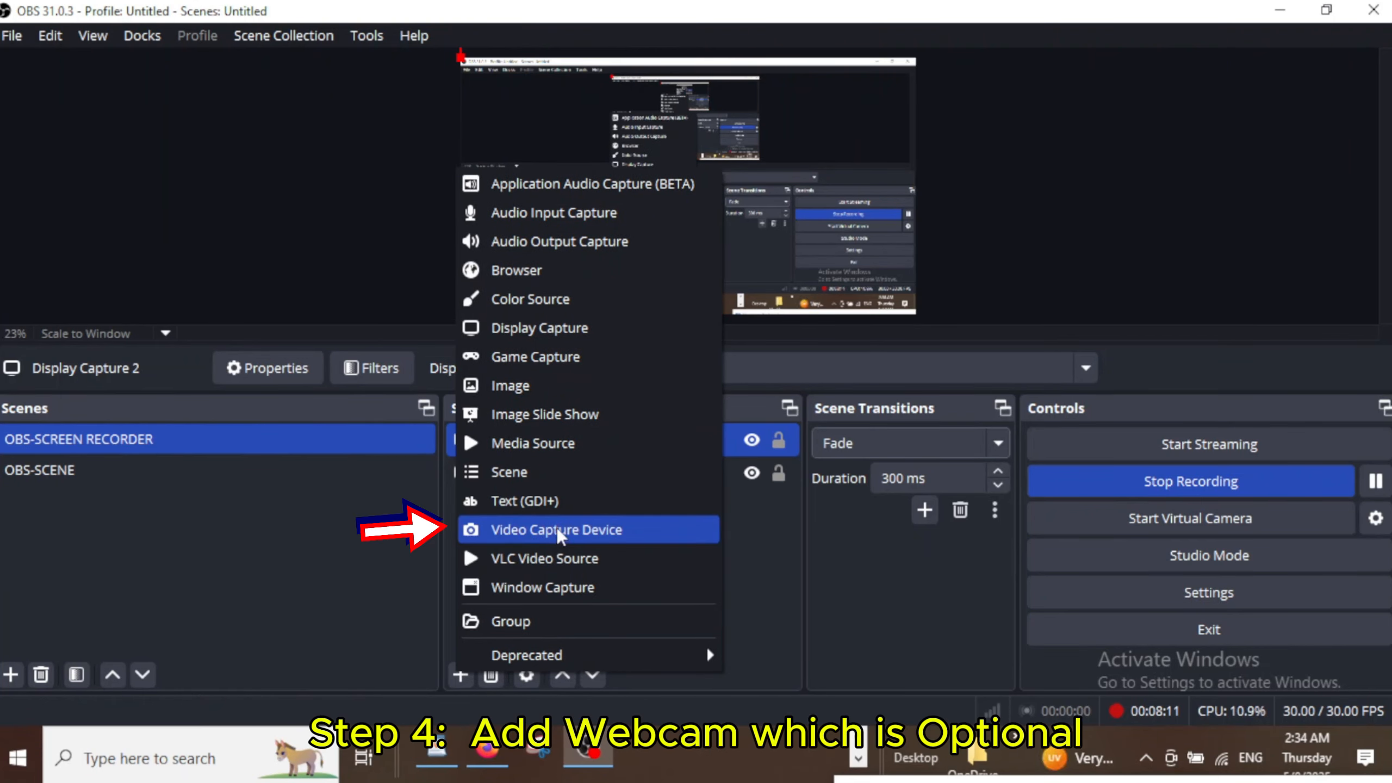
# Add a new Video Capture Device source for the webcam with the Resolution/FPS type kept at Device Default
pyautogui.click(530, 530)
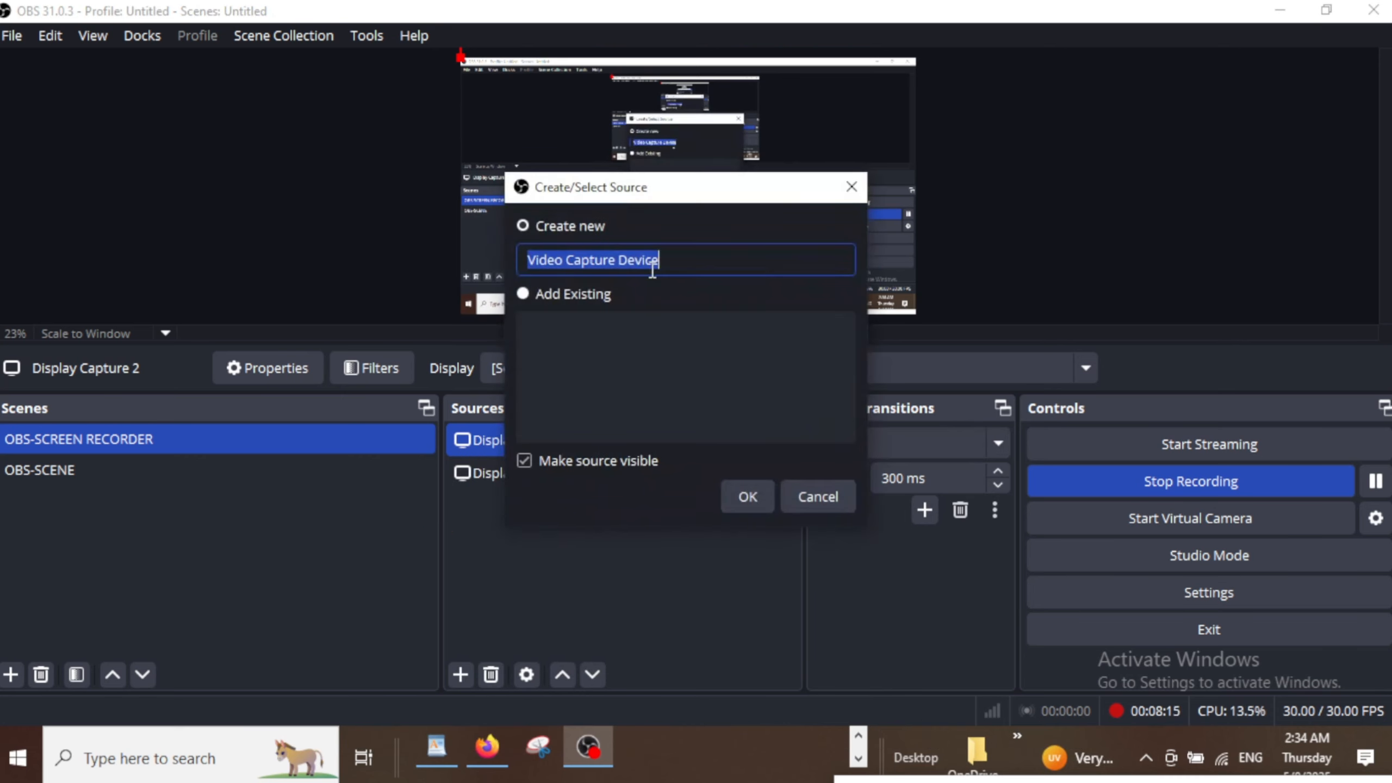
pyautogui.click(748, 495)
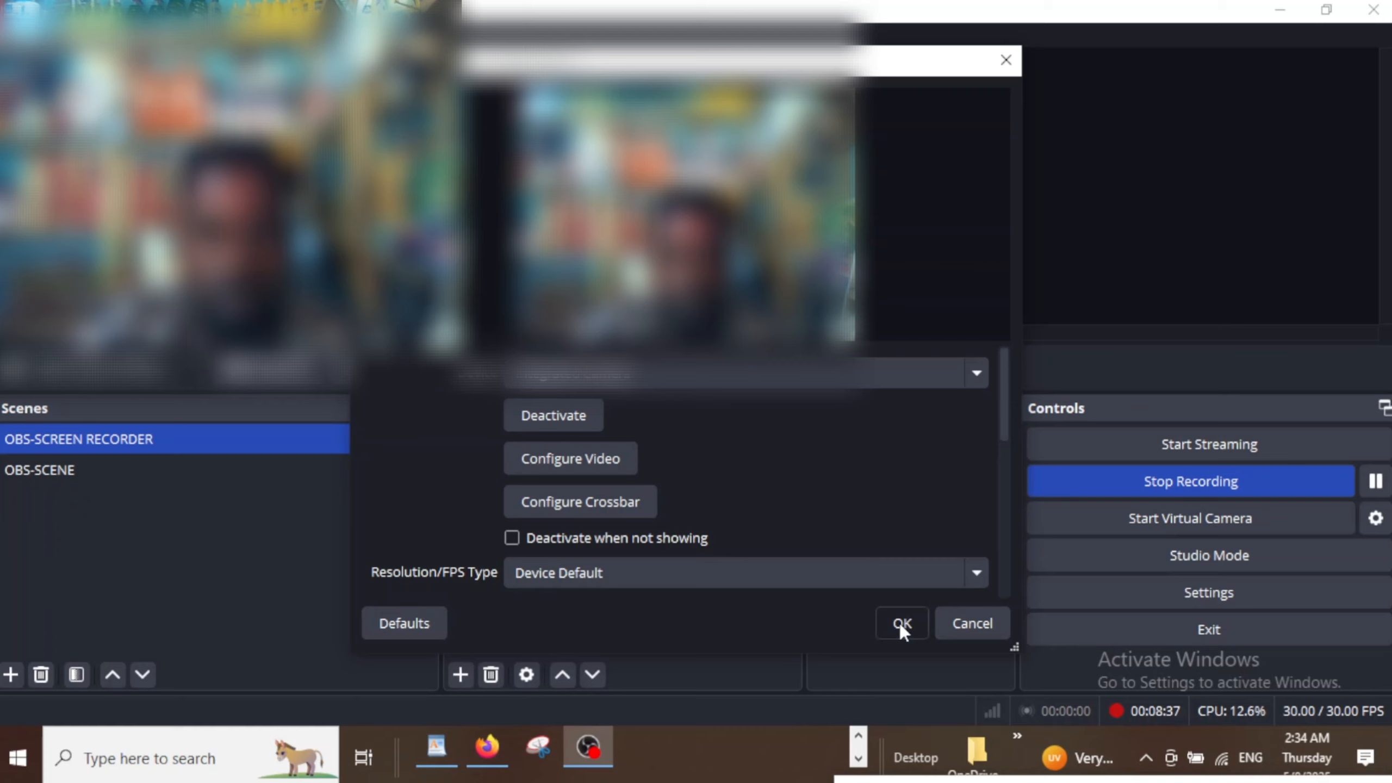
pyautogui.click(901, 623)
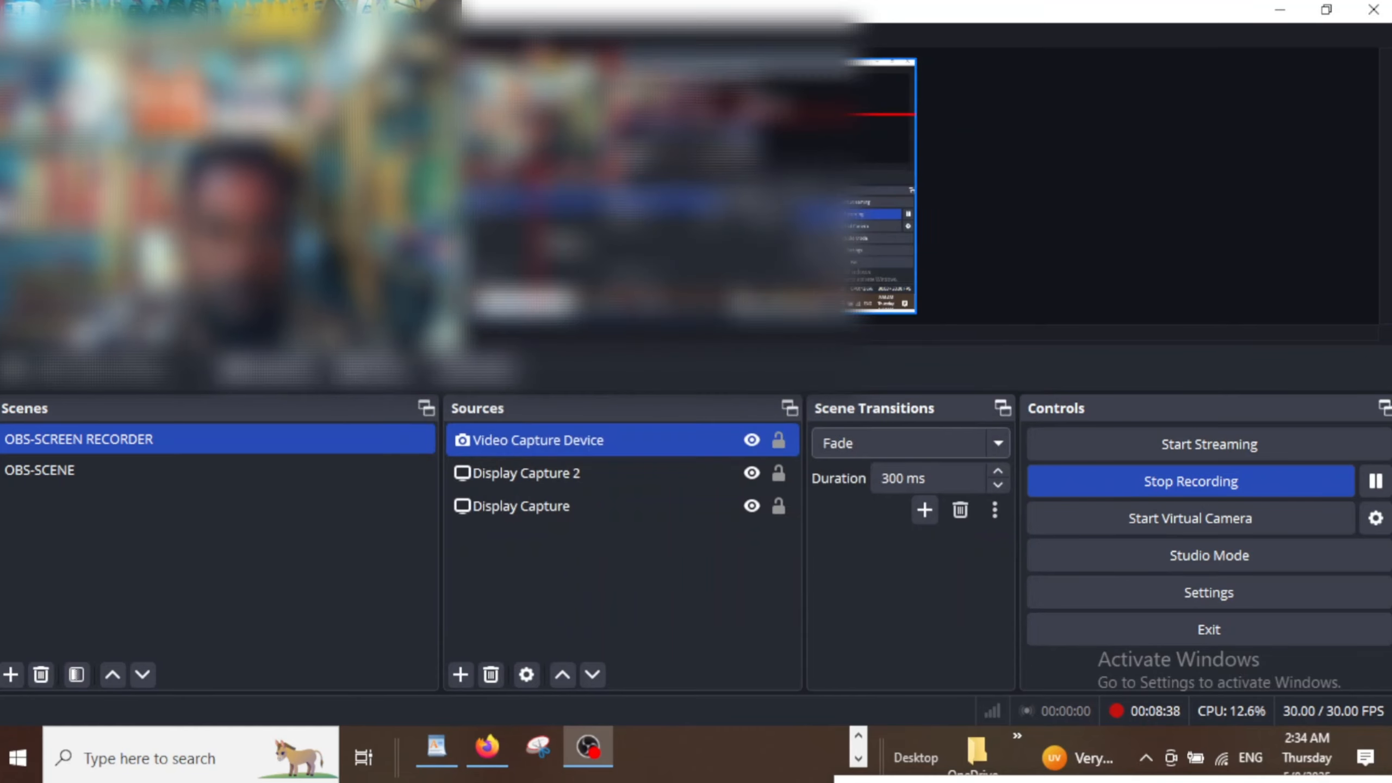
# Toggle the visibility of the Video Capture Device, Display Capture 2 and Display Capture sources off and back on
pyautogui.click(751, 440)
pyautogui.click(752, 440)
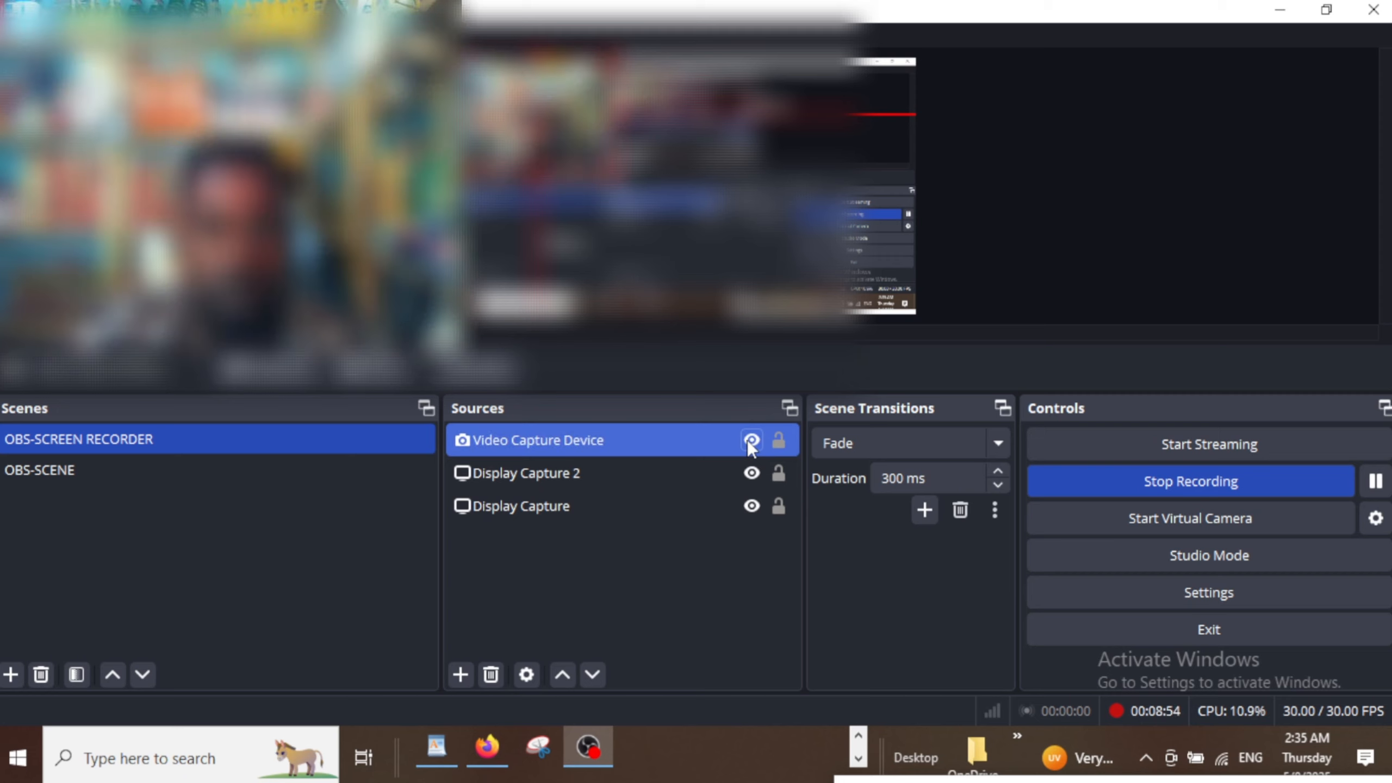
pyautogui.click(751, 441)
pyautogui.click(752, 440)
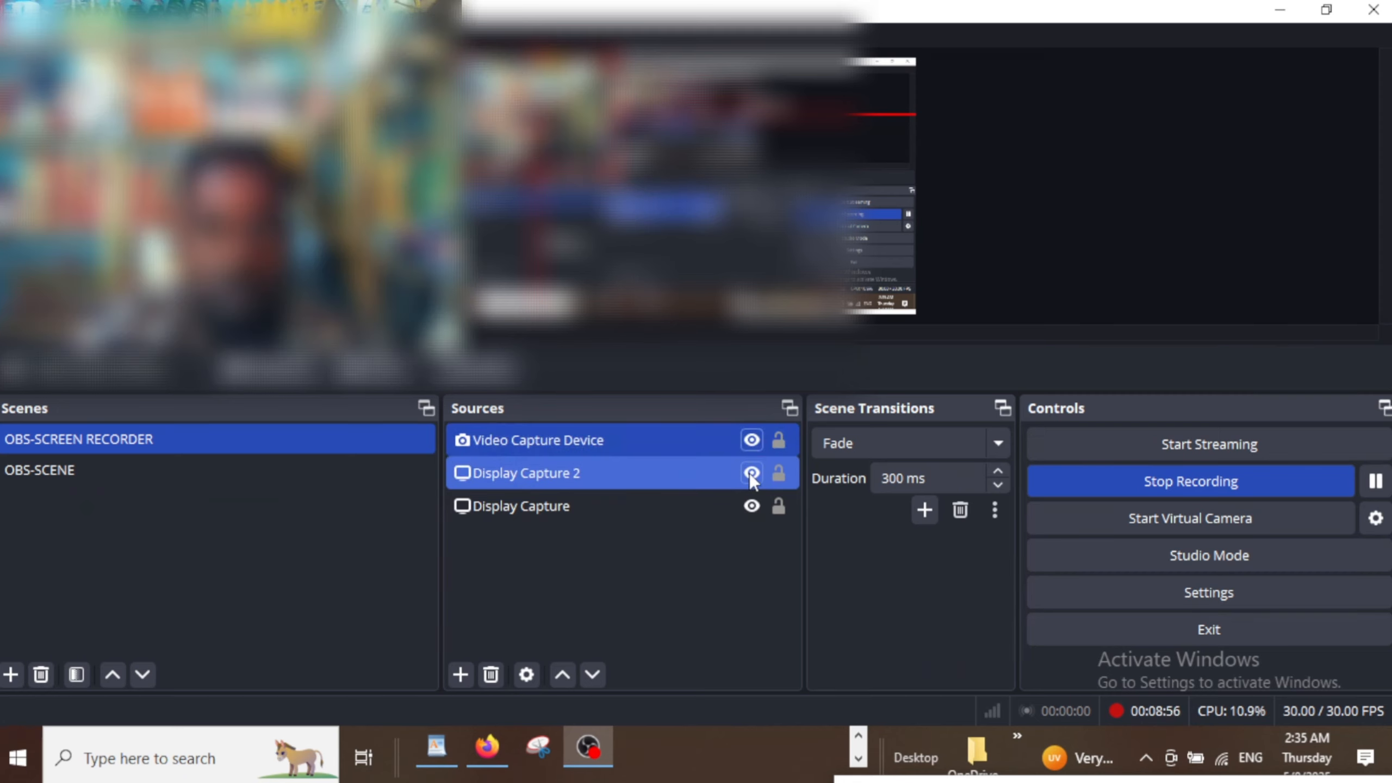
pyautogui.click(751, 472)
pyautogui.click(751, 472)
pyautogui.click(751, 506)
pyautogui.click(752, 506)
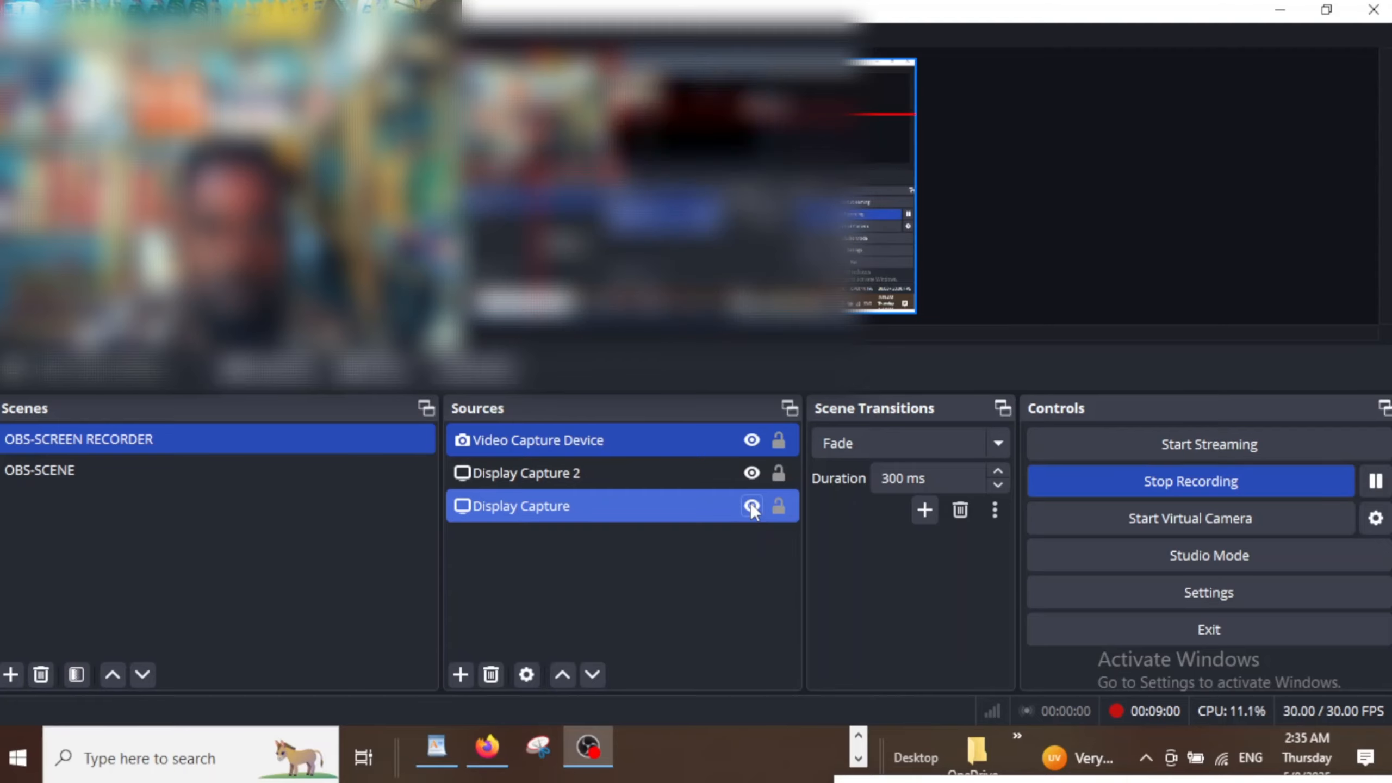
pyautogui.click(751, 506)
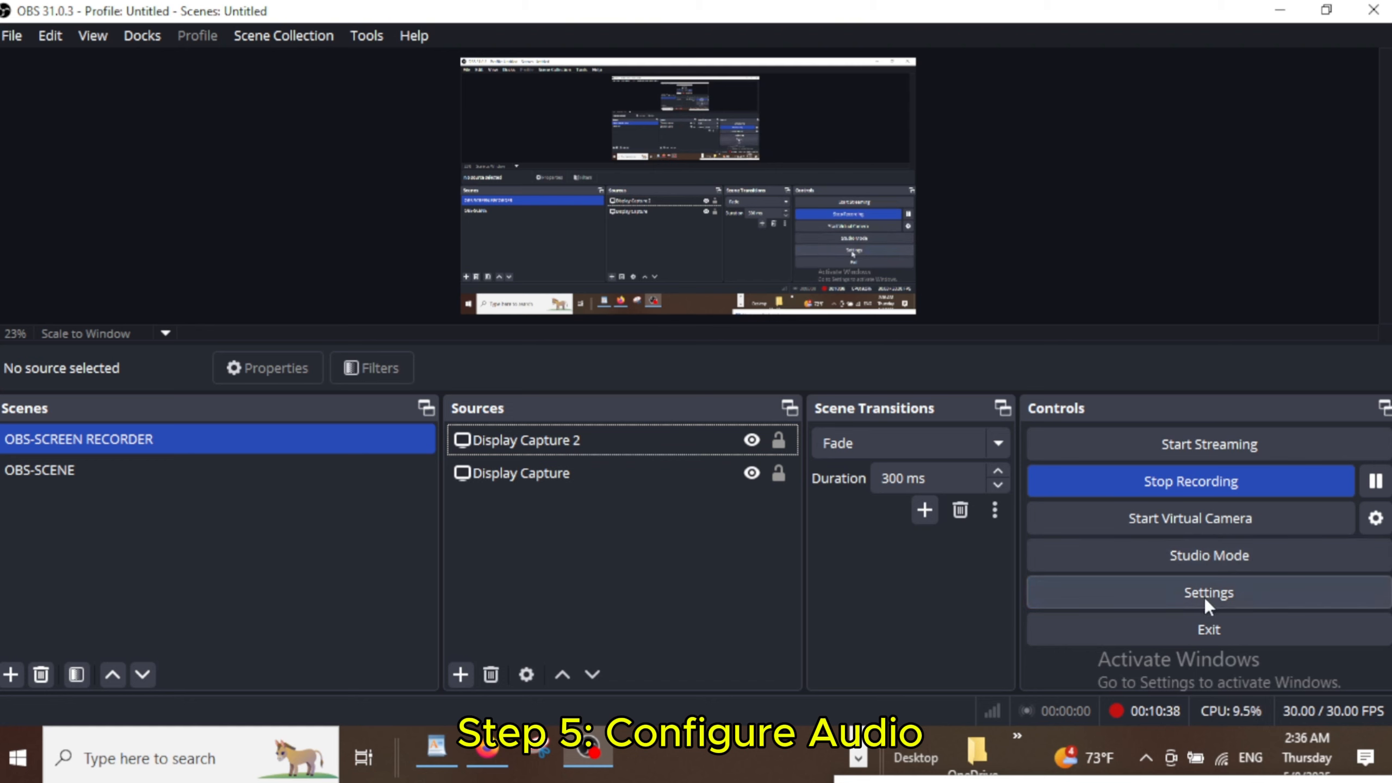
# Set the global Desktop Audio device to Default in the audio settings and accept them
pyautogui.click(1205, 594)
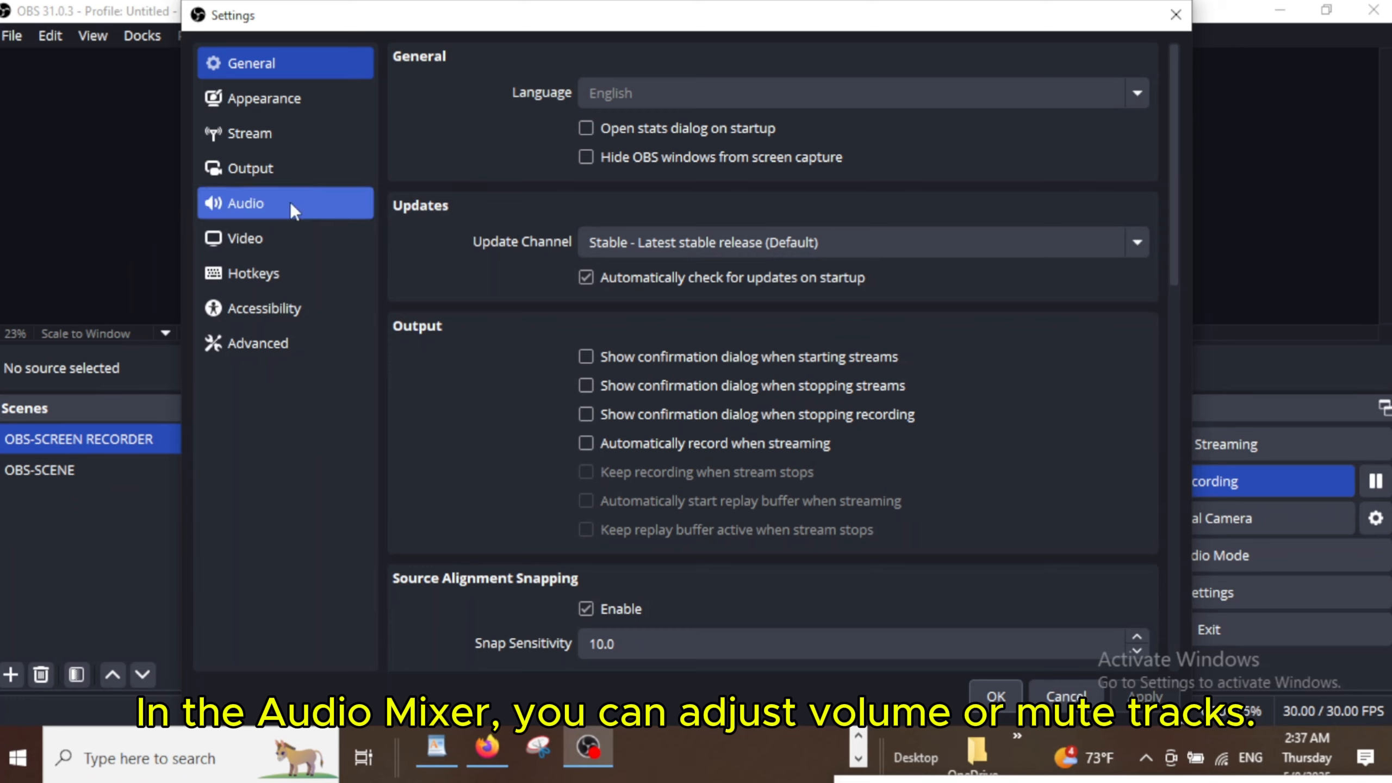
pyautogui.click(258, 203)
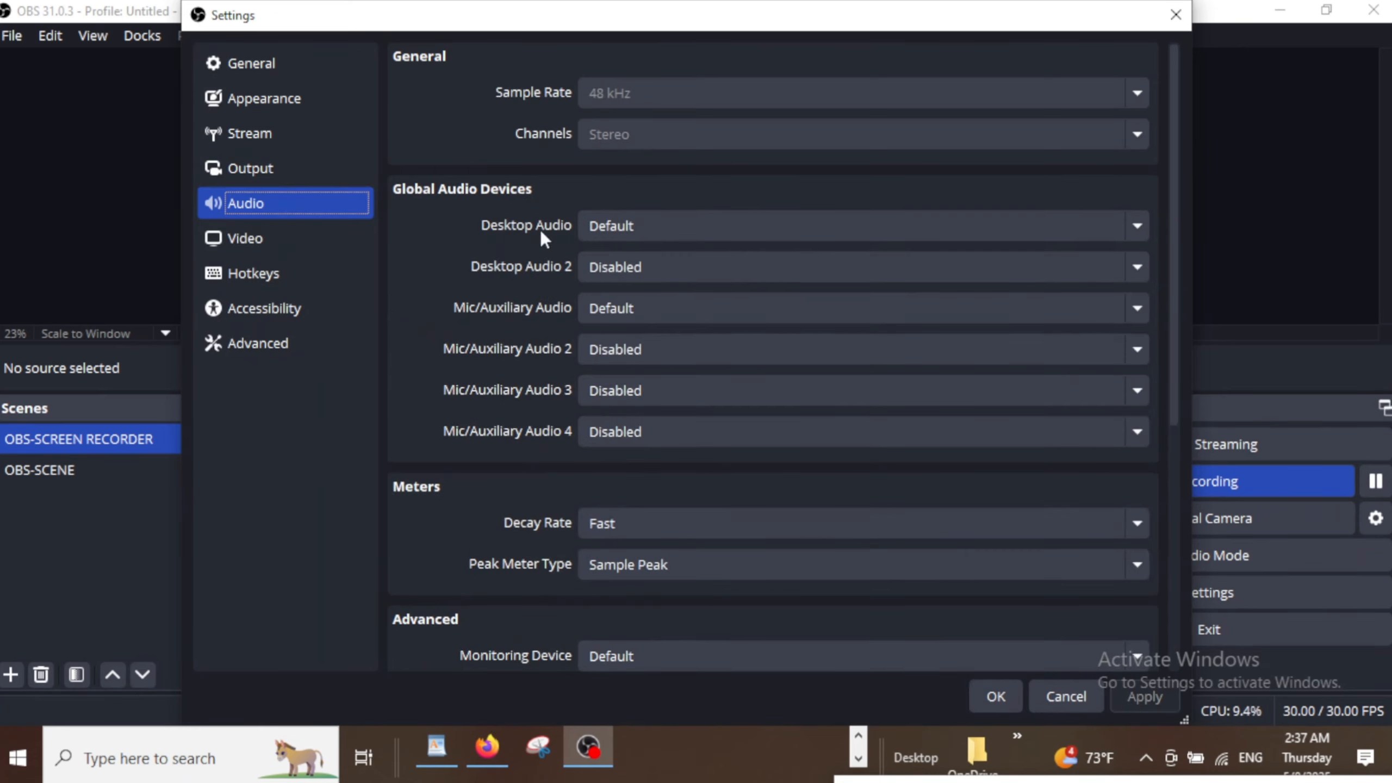
pyautogui.click(1136, 224)
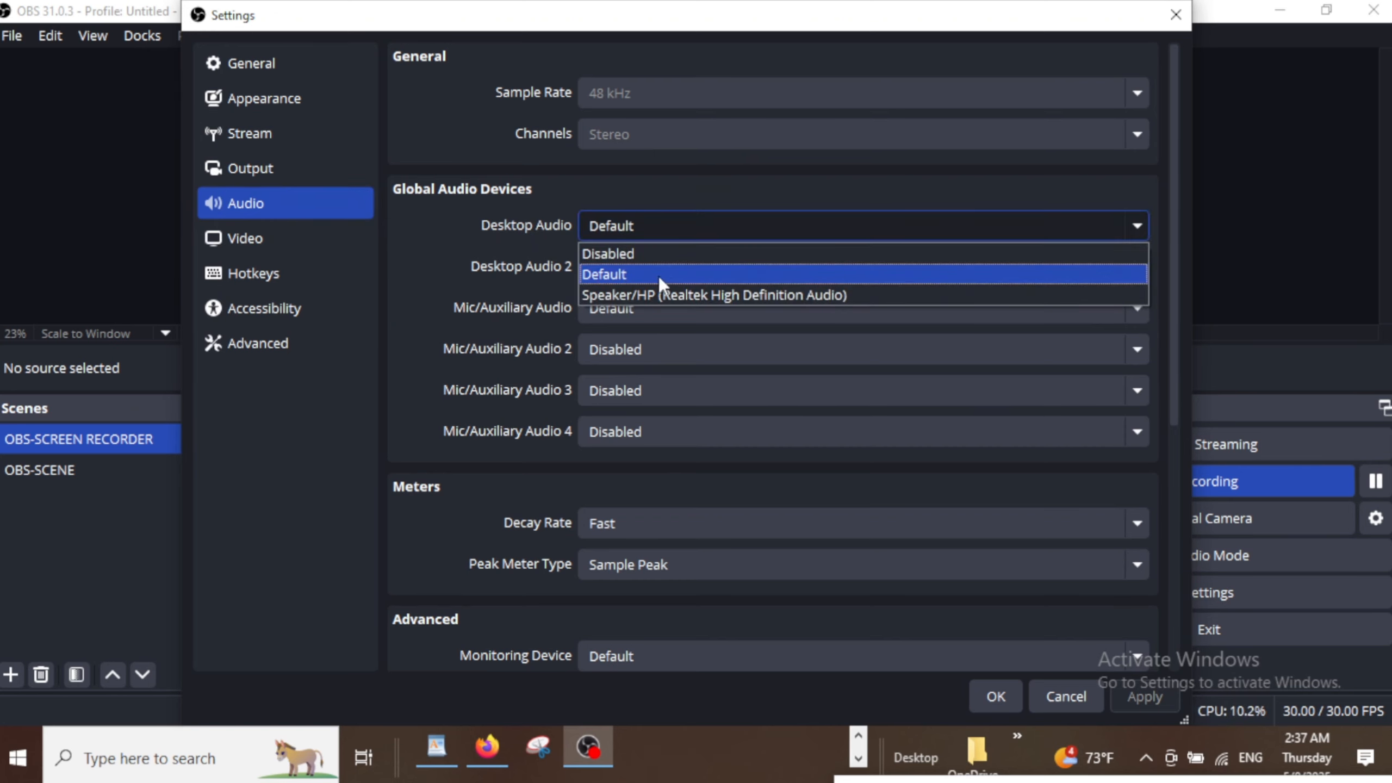
pyautogui.click(643, 279)
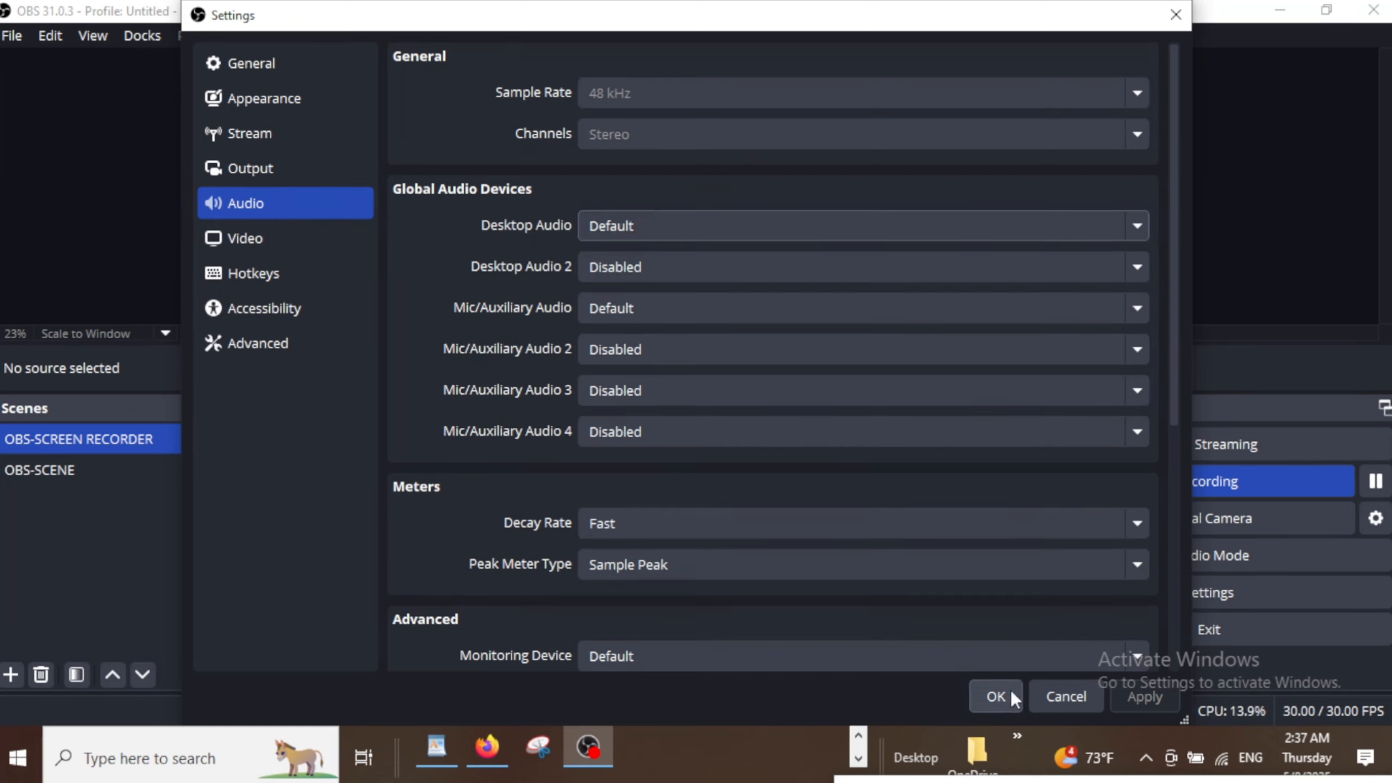
pyautogui.click(998, 696)
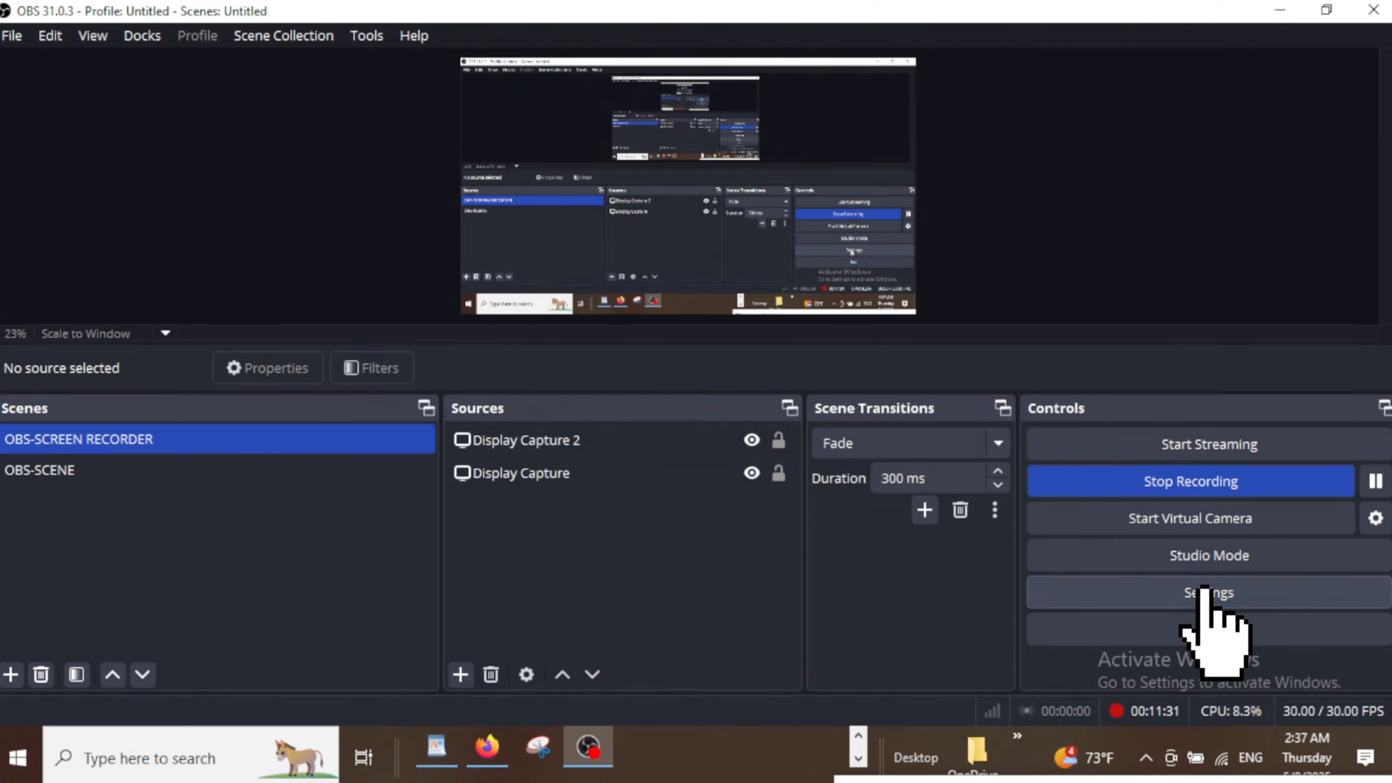
# Check the recording path in the output settings and close the settings
pyautogui.click(1200, 592)
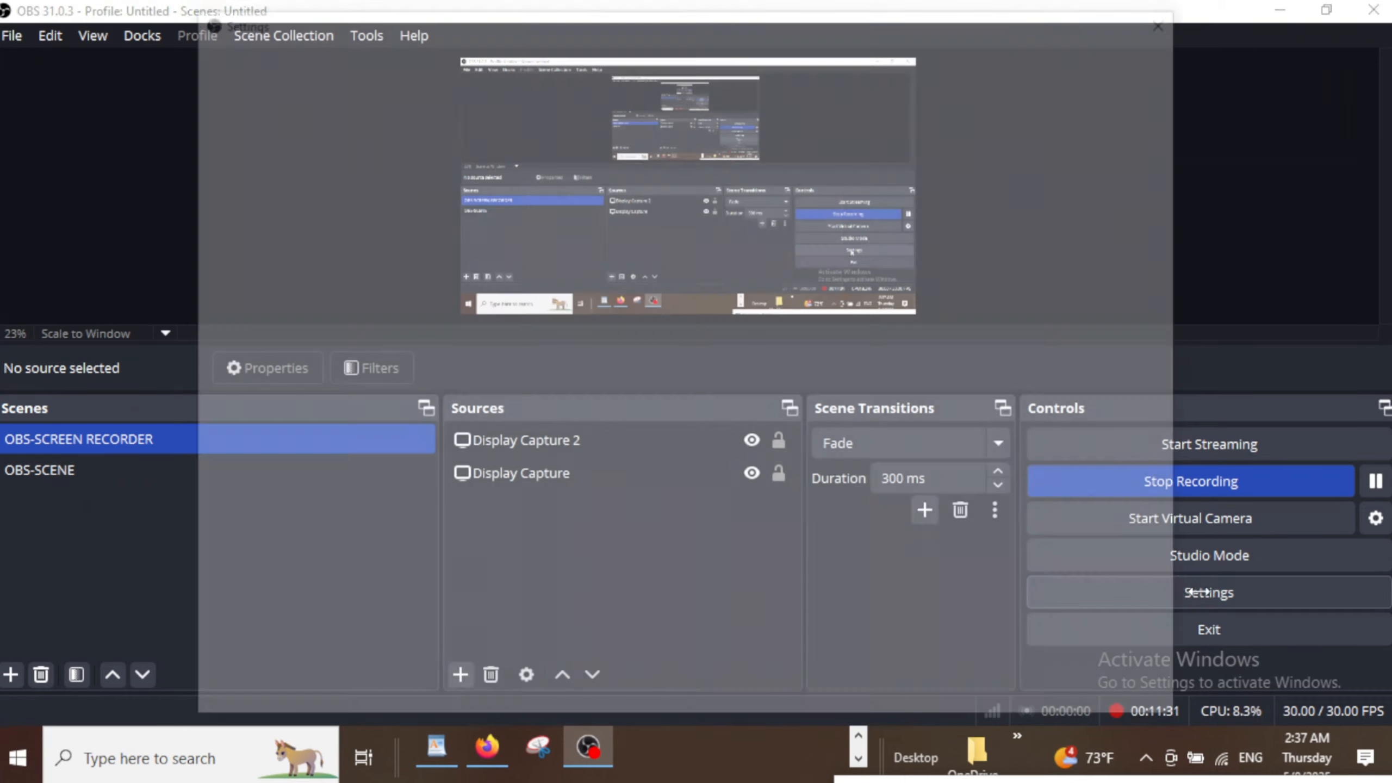
pyautogui.click(266, 176)
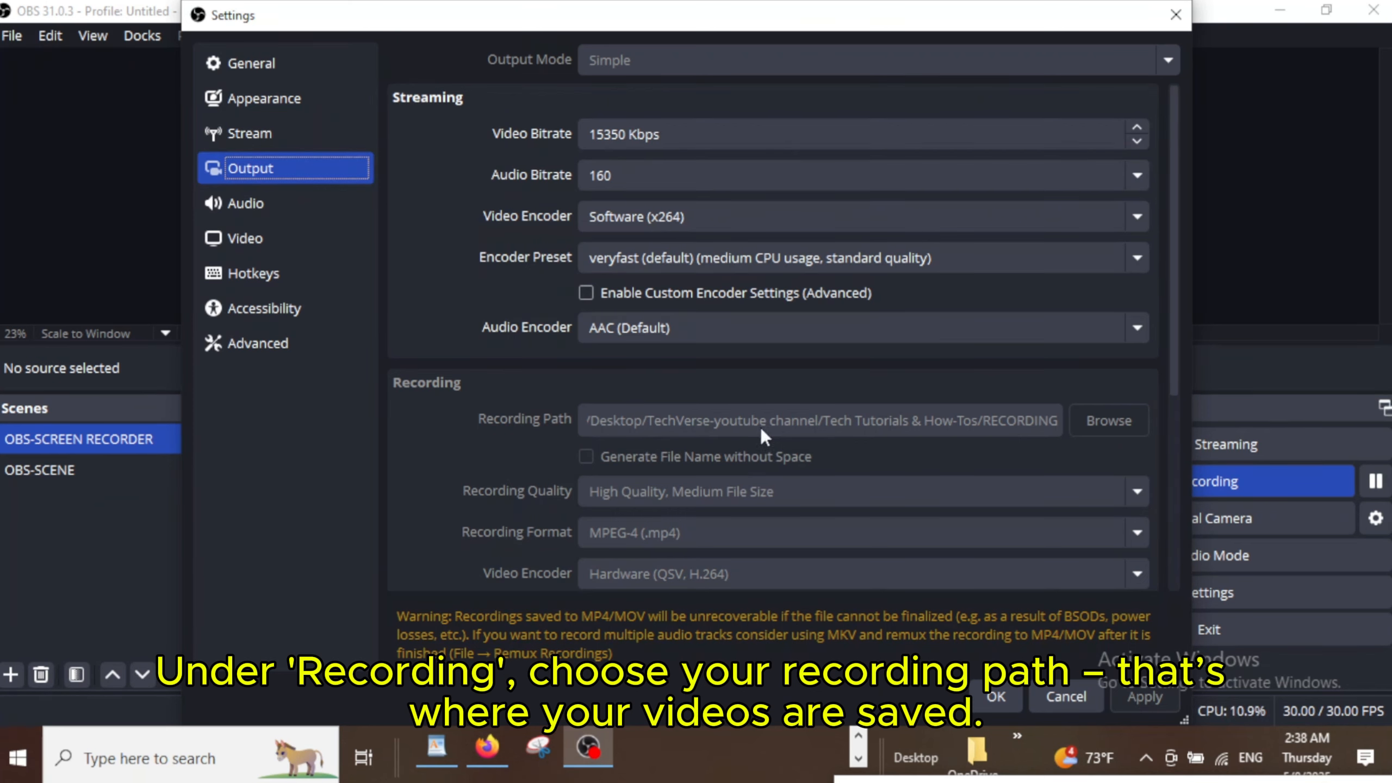
pyautogui.click(994, 696)
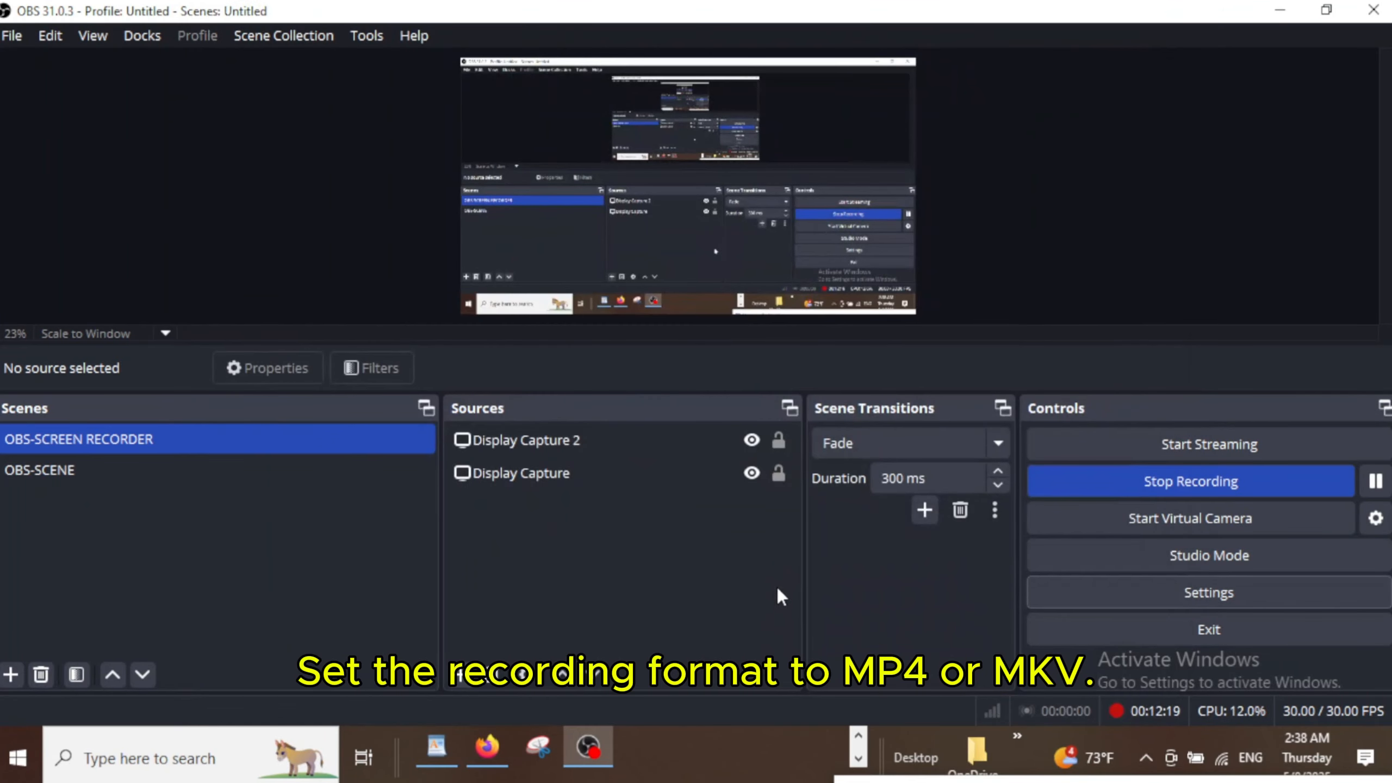
# Reopen the output settings and review the recording format, bitrate and encoder options
pyautogui.click(1195, 594)
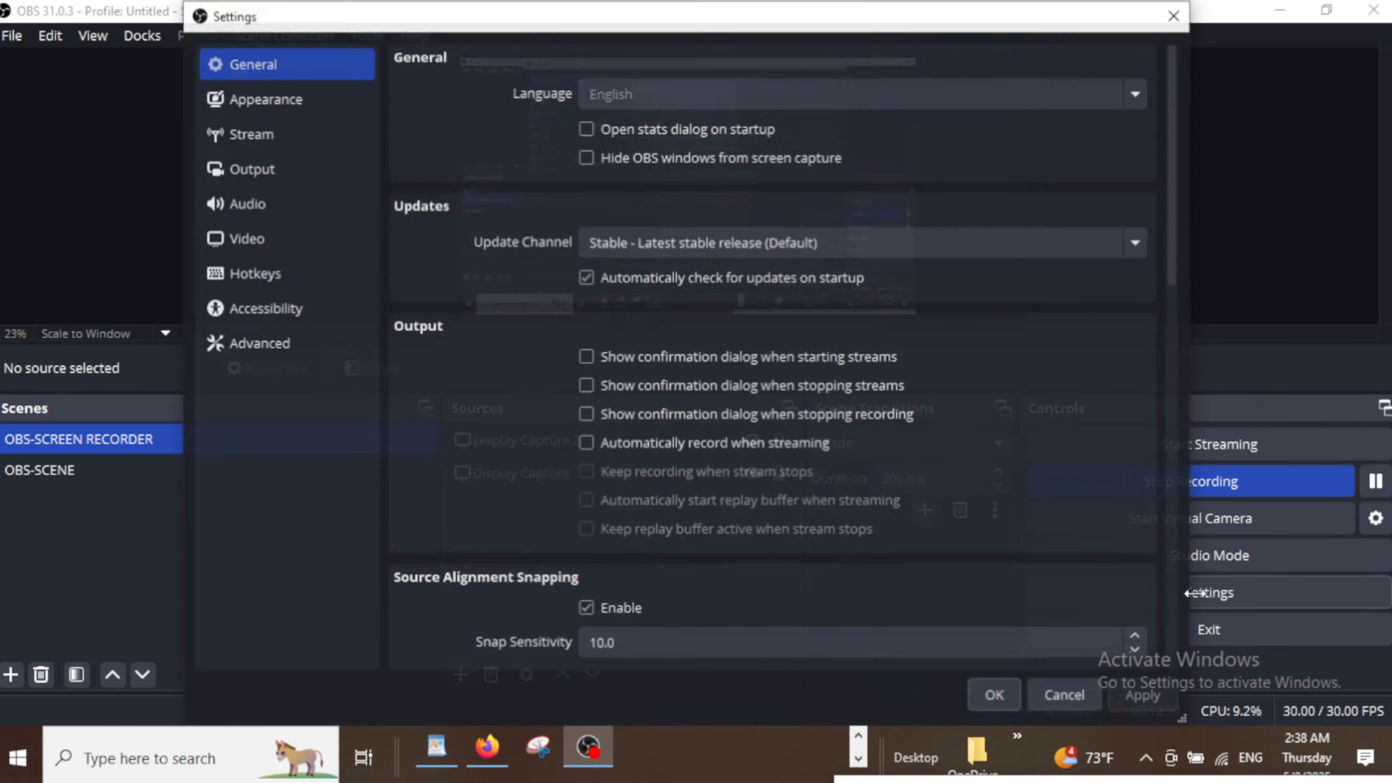
pyautogui.click(250, 170)
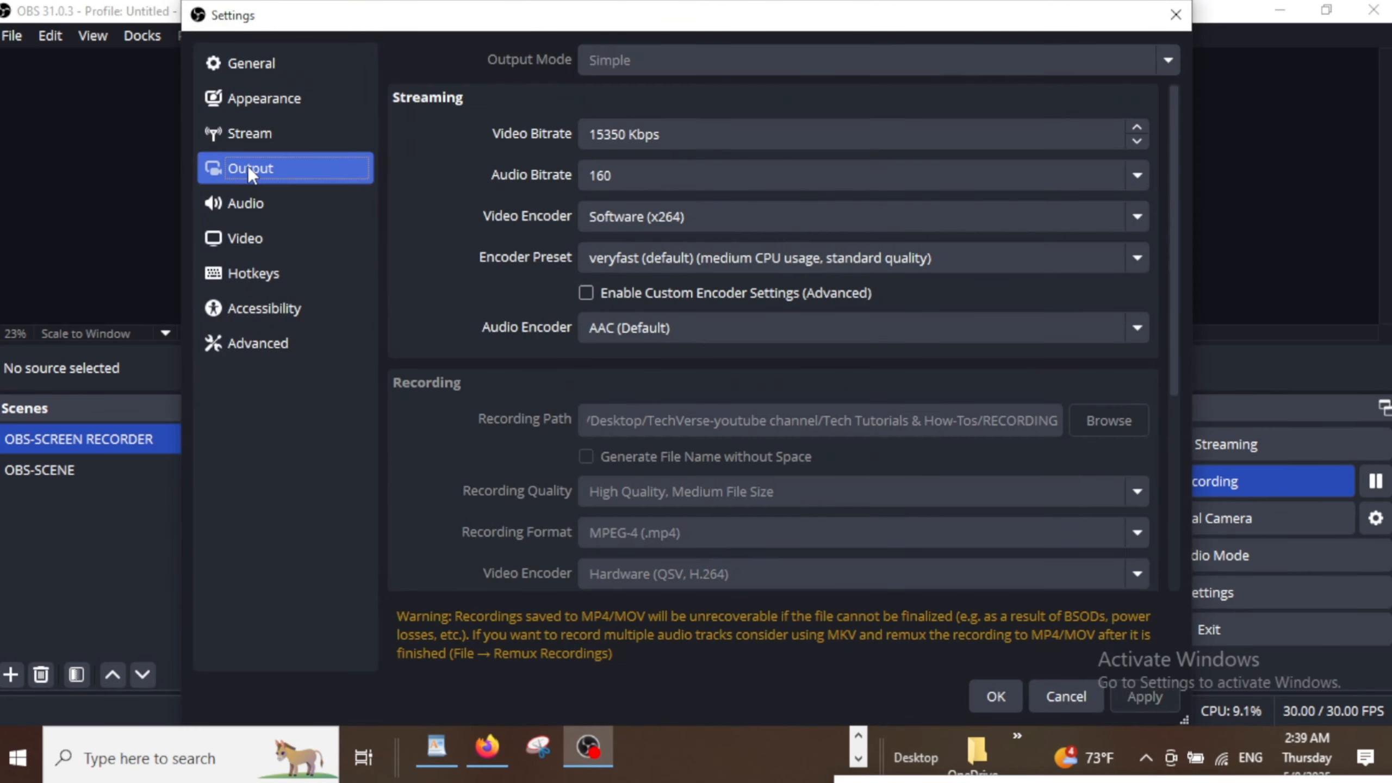
pyautogui.scroll(-2, 822, 383)
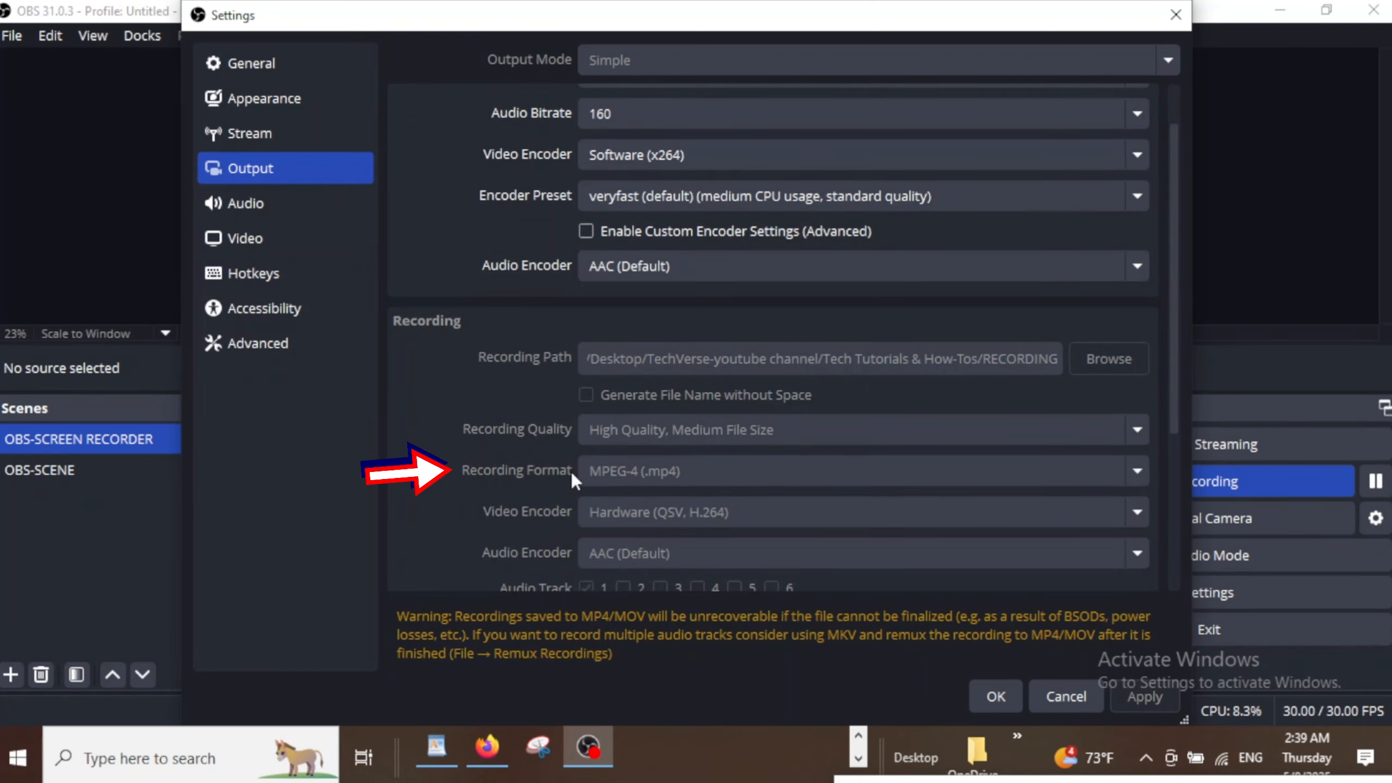
pyautogui.scroll(-8, 924, 485)
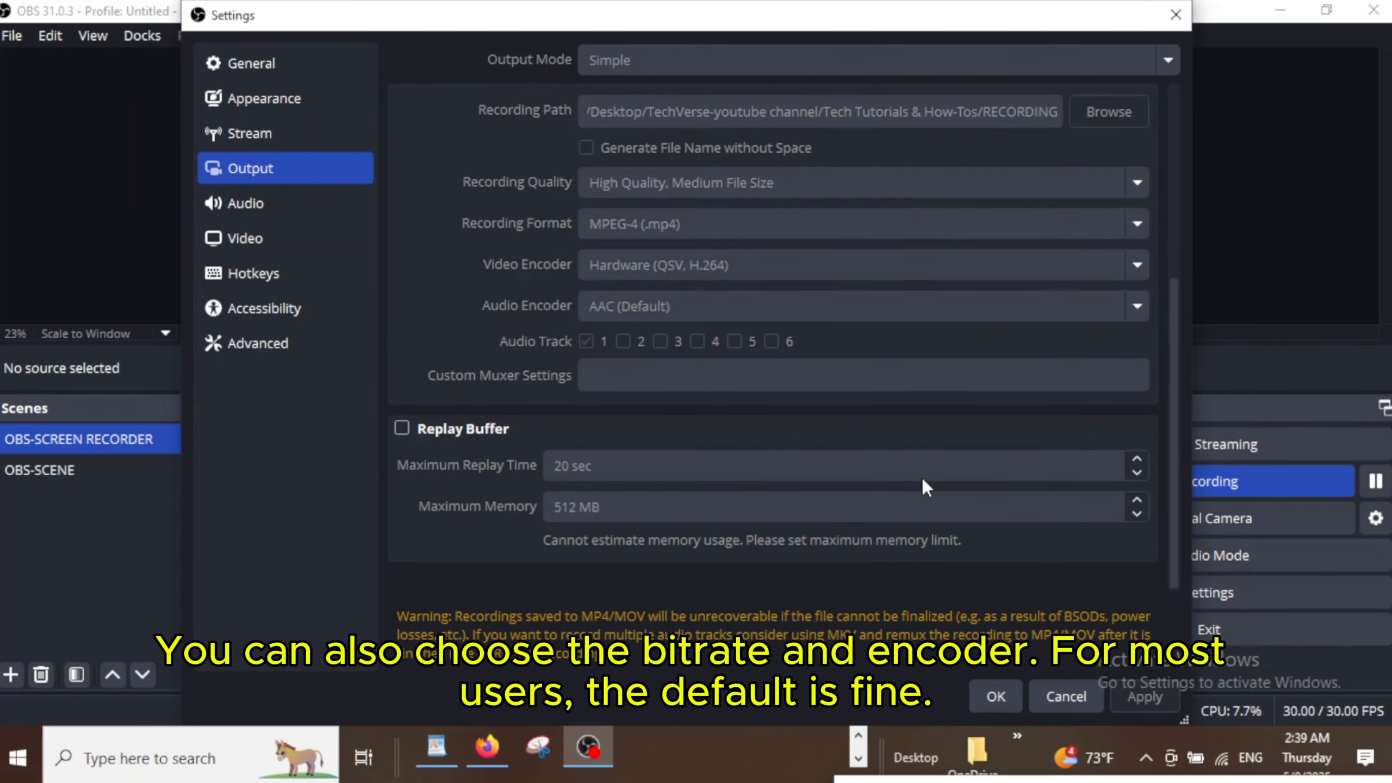
pyautogui.scroll(10, 944, 469)
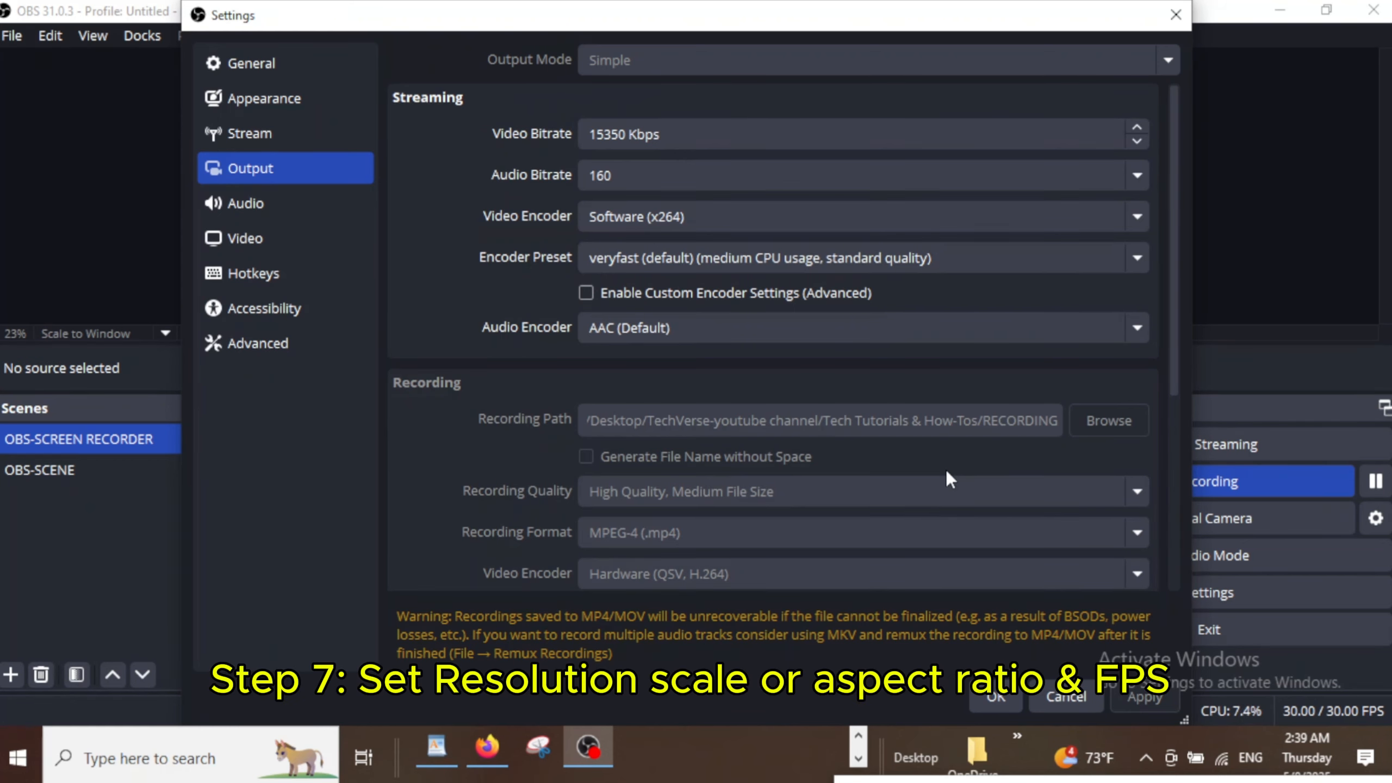
# Review the canvas resolution, output resolution and FPS in the video settings, and close the settings
pyautogui.click(249, 244)
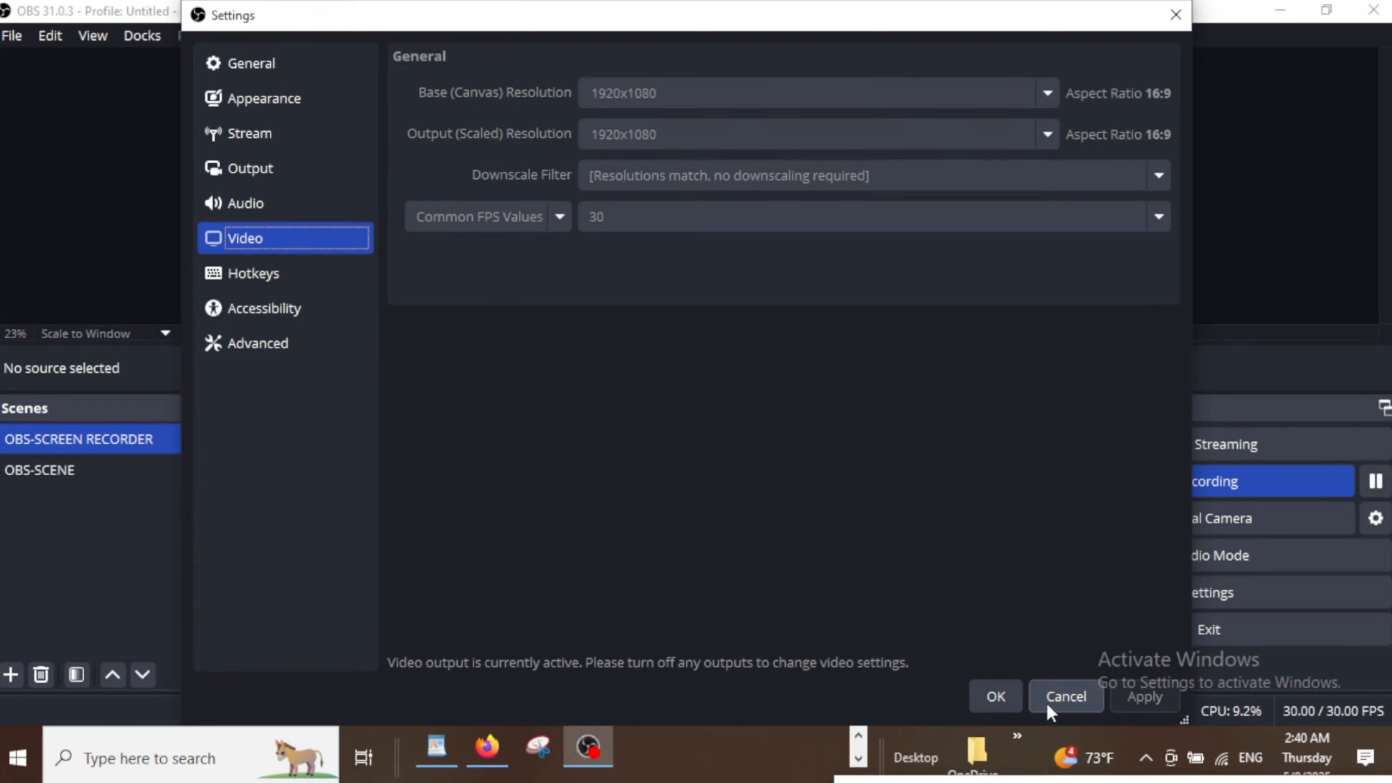
pyautogui.click(1001, 701)
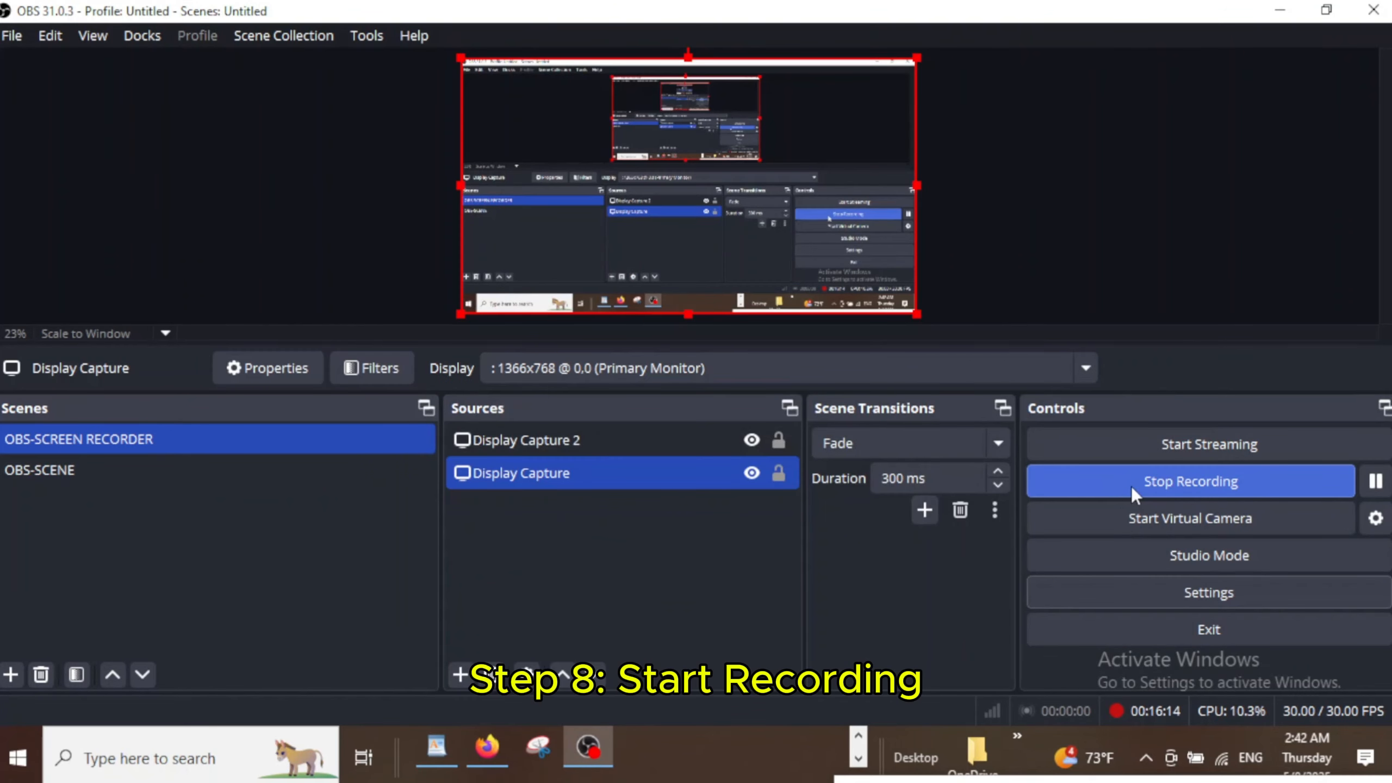